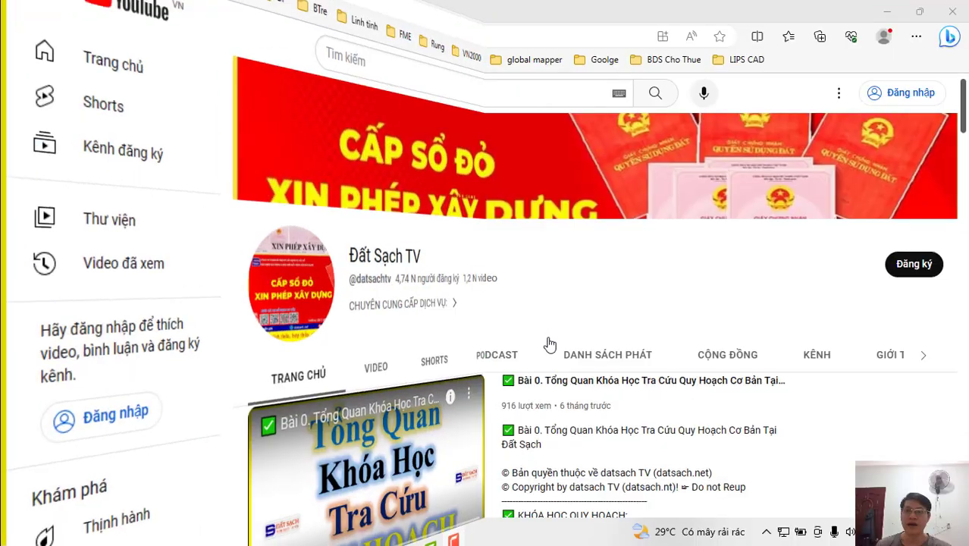
- Browse the Đất Sạch TV AutoCAD, MicroStation, MapInfo, ArcGIS and QGIS playlists, then bring up File Explorer
{"action": "scroll", "coordinate": [551, 346], "scroll_direction": "down", "scroll_amount": 3}
{"action": "scroll", "coordinate": [549, 356], "scroll_direction": "down", "scroll_amount": 3}
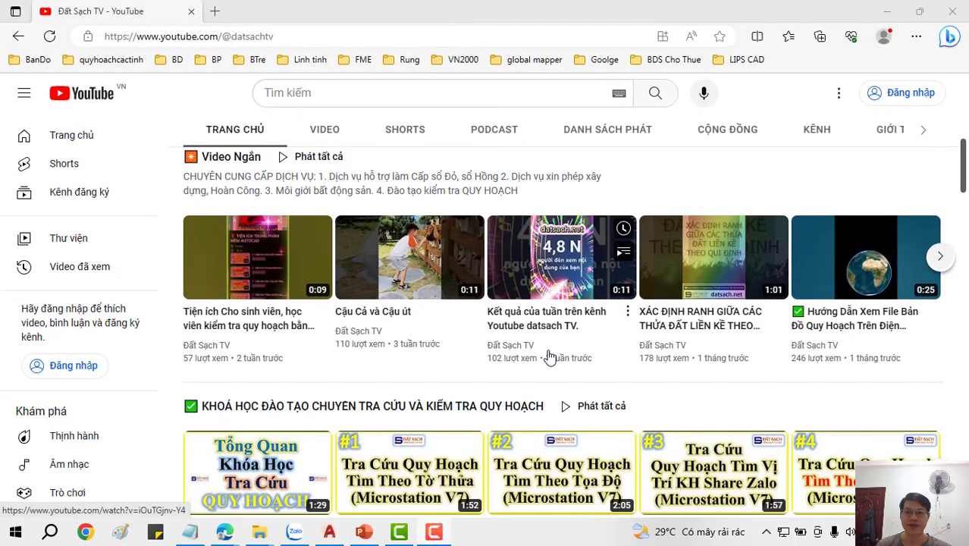
{"action": "scroll", "coordinate": [549, 356], "scroll_direction": "down", "scroll_amount": 2}
{"action": "scroll", "coordinate": [550, 356], "scroll_direction": "down", "scroll_amount": 2}
{"action": "scroll", "coordinate": [550, 355], "scroll_direction": "down", "scroll_amount": 2}
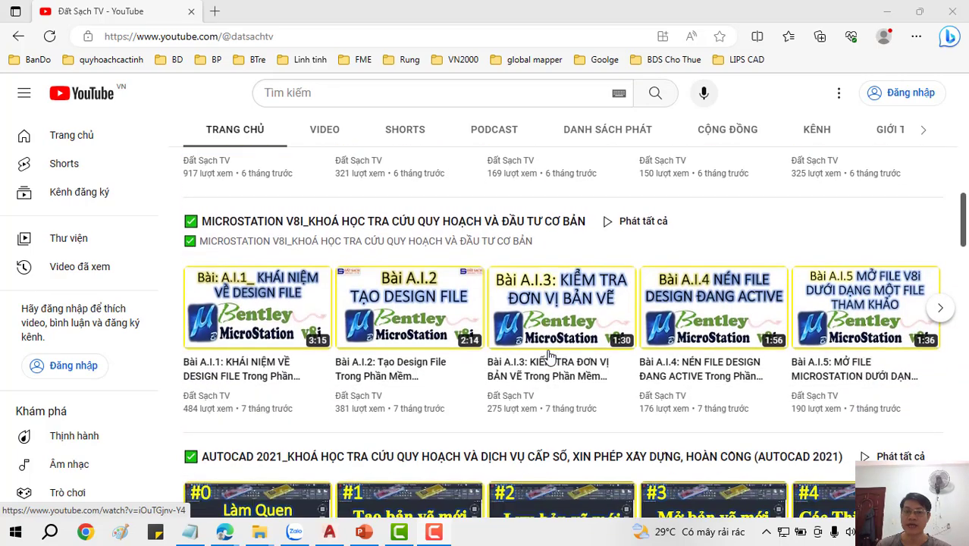
{"action": "scroll", "coordinate": [550, 356], "scroll_direction": "down", "scroll_amount": 1}
{"action": "scroll", "coordinate": [550, 357], "scroll_direction": "down", "scroll_amount": 1}
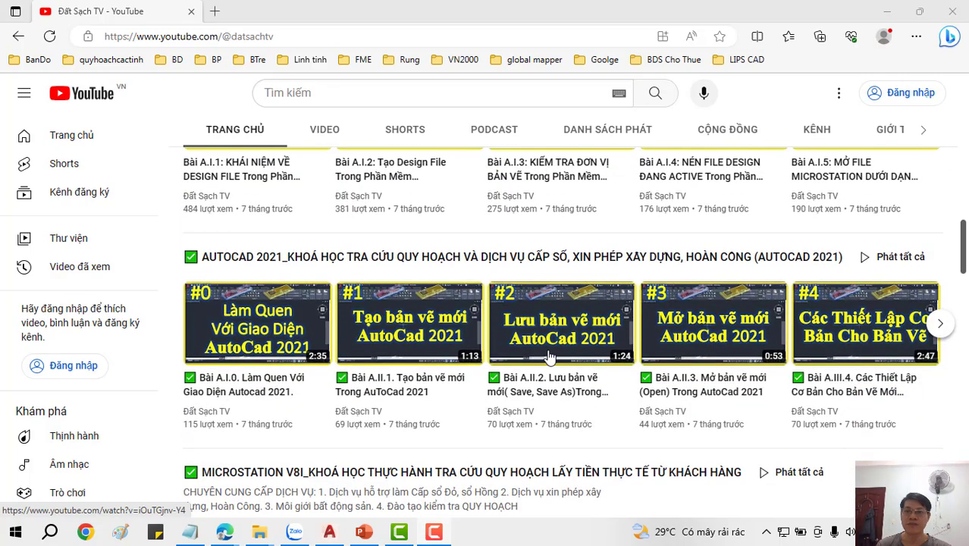
{"action": "scroll", "coordinate": [549, 356], "scroll_direction": "down", "scroll_amount": 1}
{"action": "scroll", "coordinate": [550, 356], "scroll_direction": "down", "scroll_amount": 1}
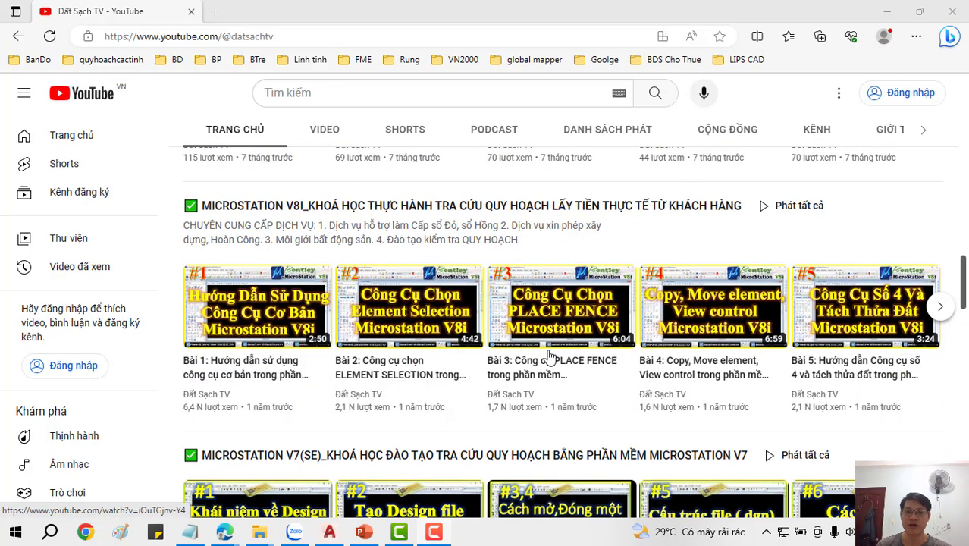
{"action": "scroll", "coordinate": [550, 356], "scroll_direction": "down", "scroll_amount": 1}
{"action": "scroll", "coordinate": [550, 356], "scroll_direction": "down", "scroll_amount": 1}
{"action": "scroll", "coordinate": [549, 356], "scroll_direction": "down", "scroll_amount": 1}
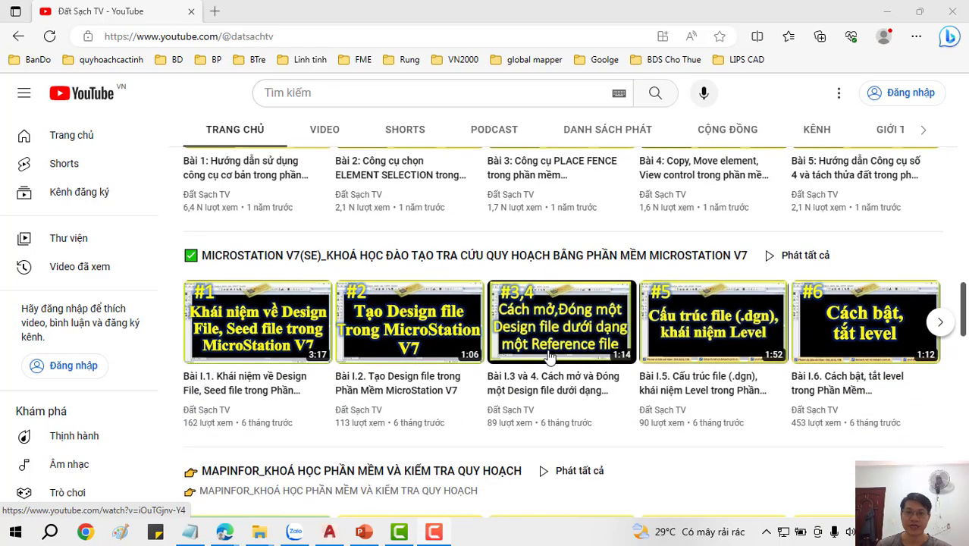
{"action": "scroll", "coordinate": [550, 356], "scroll_direction": "down", "scroll_amount": 1}
{"action": "scroll", "coordinate": [550, 357], "scroll_direction": "down", "scroll_amount": 1}
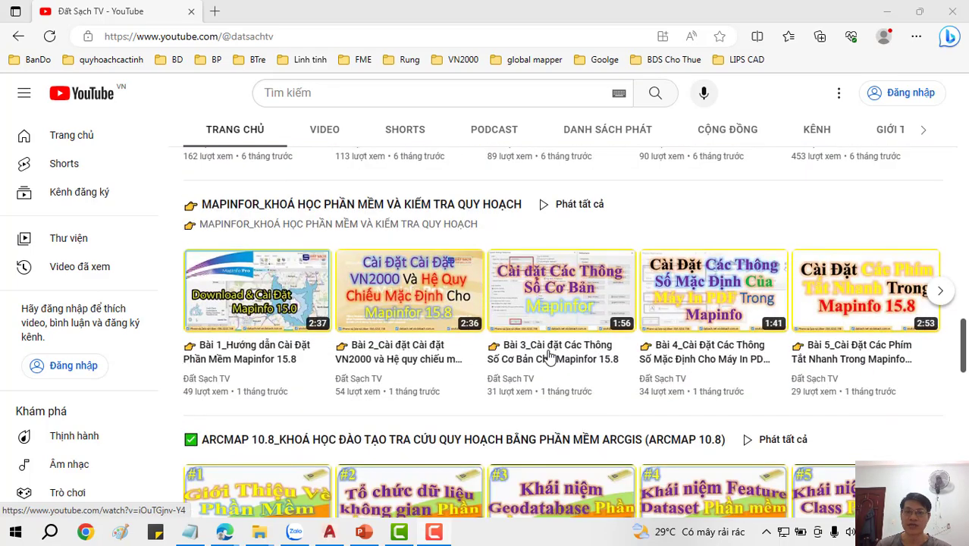
{"action": "scroll", "coordinate": [550, 356], "scroll_direction": "down", "scroll_amount": 2}
{"action": "scroll", "coordinate": [550, 356], "scroll_direction": "down", "scroll_amount": 2}
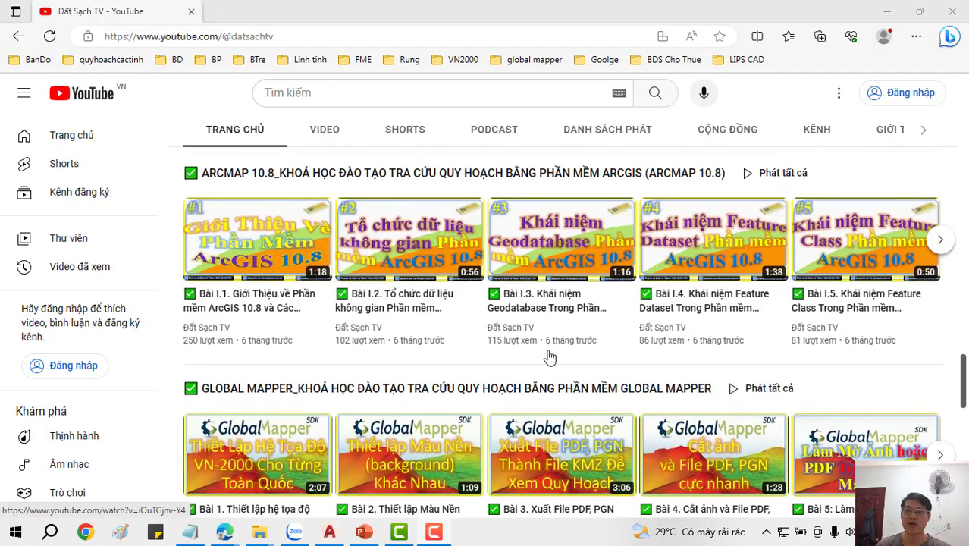
{"action": "scroll", "coordinate": [550, 357], "scroll_direction": "down", "scroll_amount": 2}
{"action": "scroll", "coordinate": [550, 357], "scroll_direction": "down", "scroll_amount": 1}
{"action": "scroll", "coordinate": [550, 356], "scroll_direction": "down", "scroll_amount": 2}
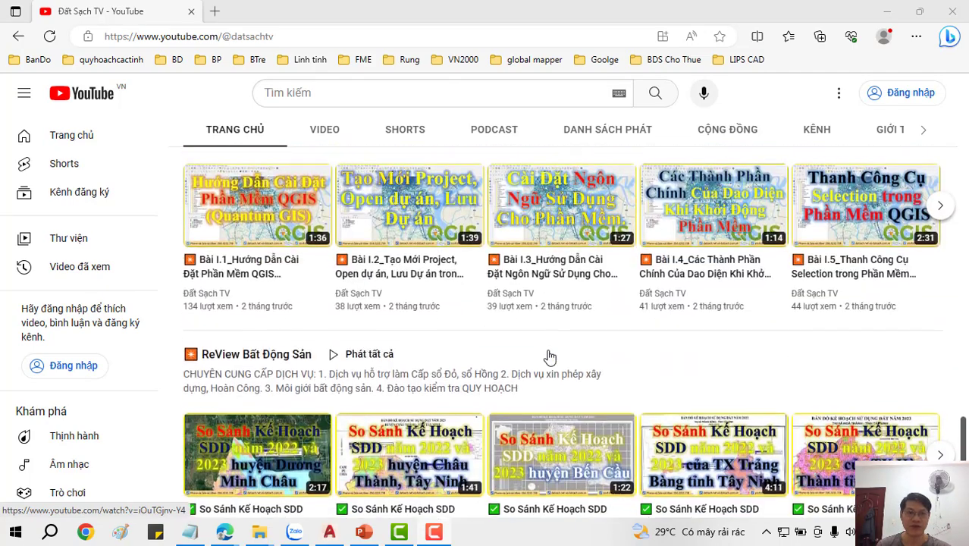
{"action": "scroll", "coordinate": [550, 356], "scroll_direction": "down", "scroll_amount": 1}
{"action": "scroll", "coordinate": [550, 356], "scroll_direction": "down", "scroll_amount": 1}
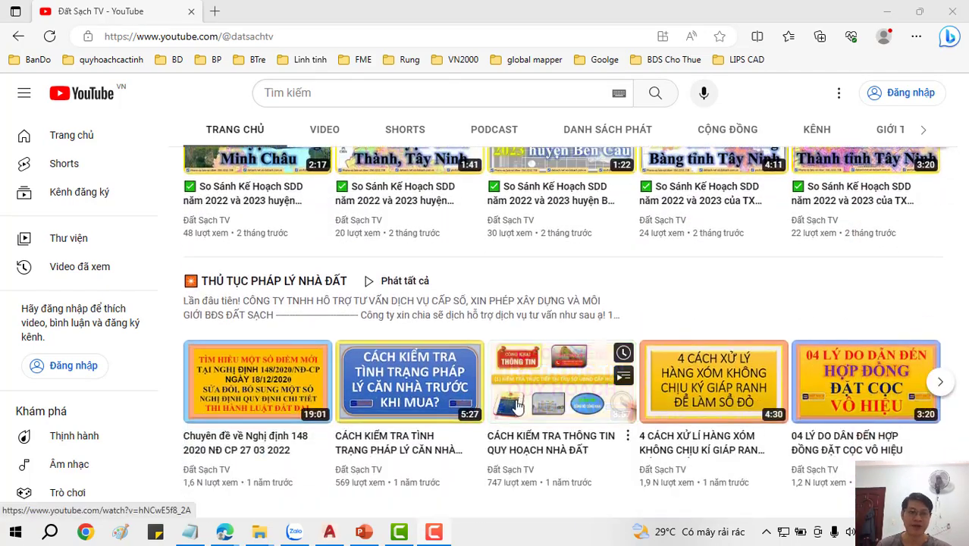
{"action": "left_click", "coordinate": [261, 534]}
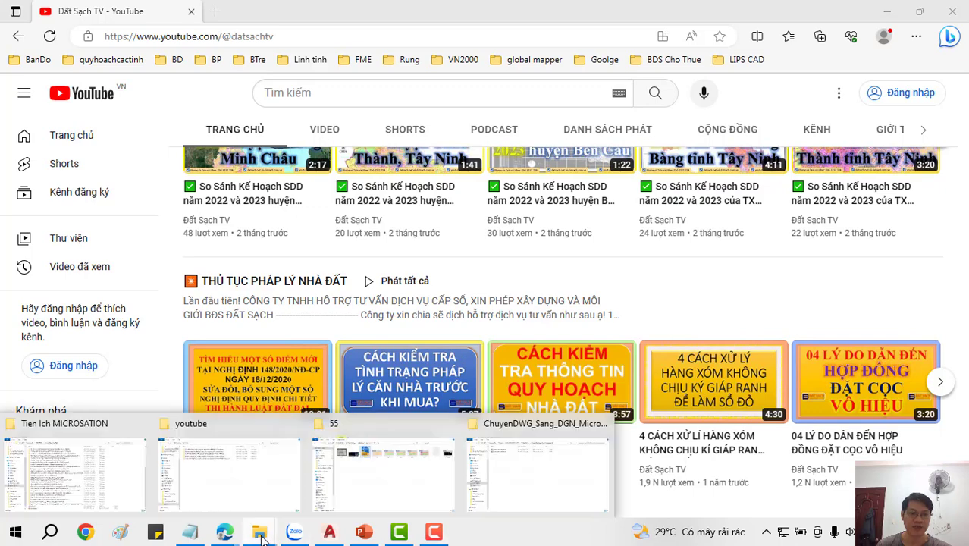
- Open dc77.dwg from folder 55 in AutoCAD, dismissing the missing references notice
{"action": "left_click", "coordinate": [395, 480]}
{"action": "double_click", "coordinate": [369, 129]}
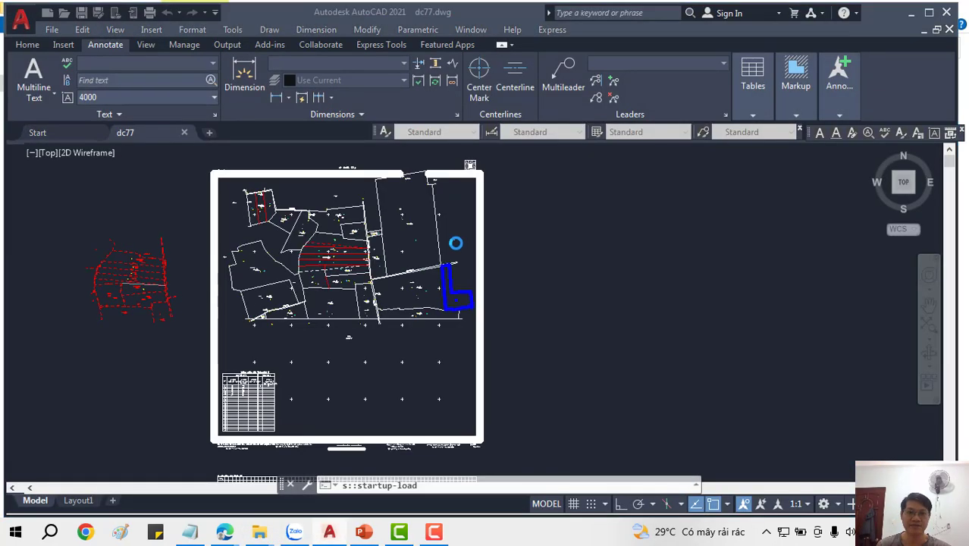
{"action": "left_click", "coordinate": [640, 164]}
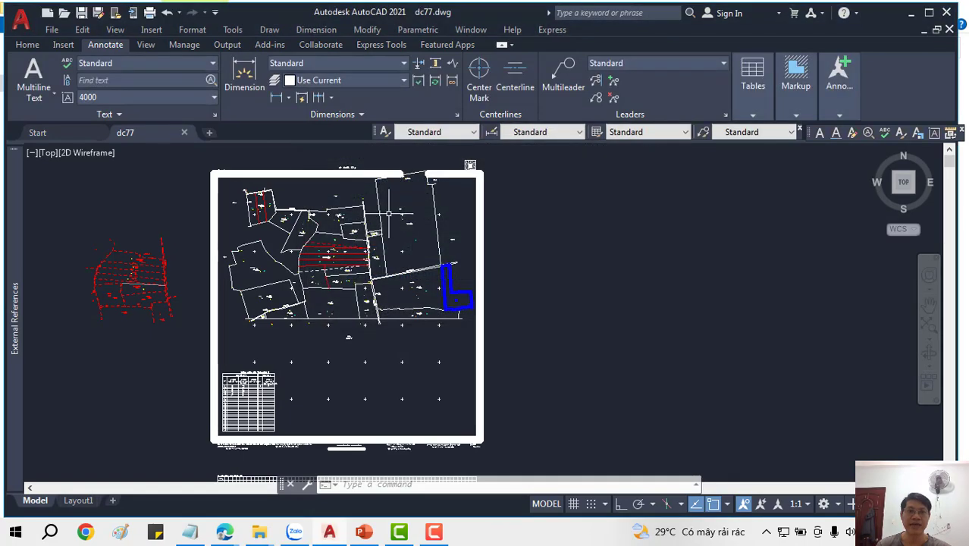
- Zoom around the cadastral sheet to inspect parcel labels, the data table and signature text
{"action": "scroll", "coordinate": [499, 260], "scroll_direction": "up", "scroll_amount": 5}
{"action": "scroll", "coordinate": [499, 260], "scroll_direction": "down", "scroll_amount": 5}
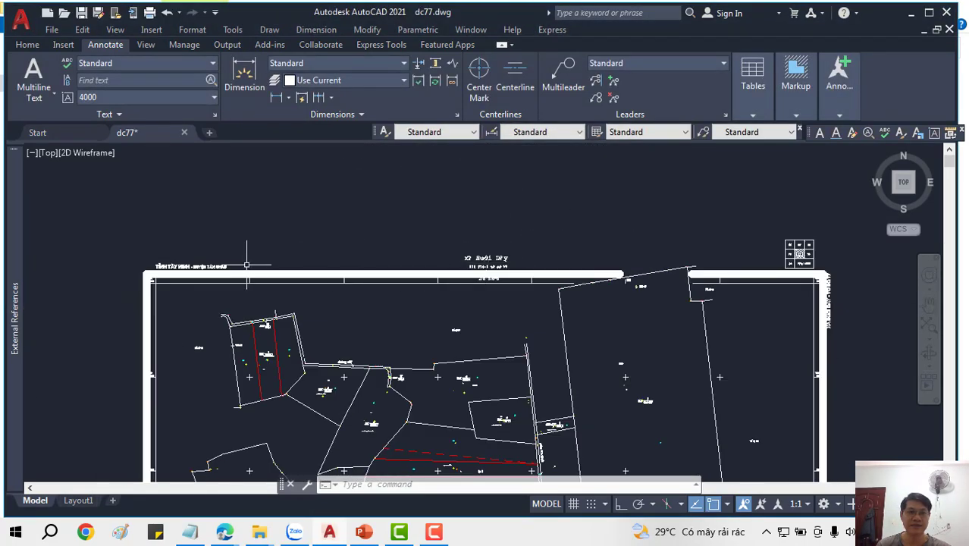
{"action": "scroll", "coordinate": [213, 256], "scroll_direction": "up", "scroll_amount": 5}
{"action": "scroll", "coordinate": [213, 256], "scroll_direction": "down", "scroll_amount": 5}
{"action": "scroll", "coordinate": [270, 349], "scroll_direction": "up", "scroll_amount": 5}
{"action": "scroll", "coordinate": [271, 349], "scroll_direction": "down", "scroll_amount": 3}
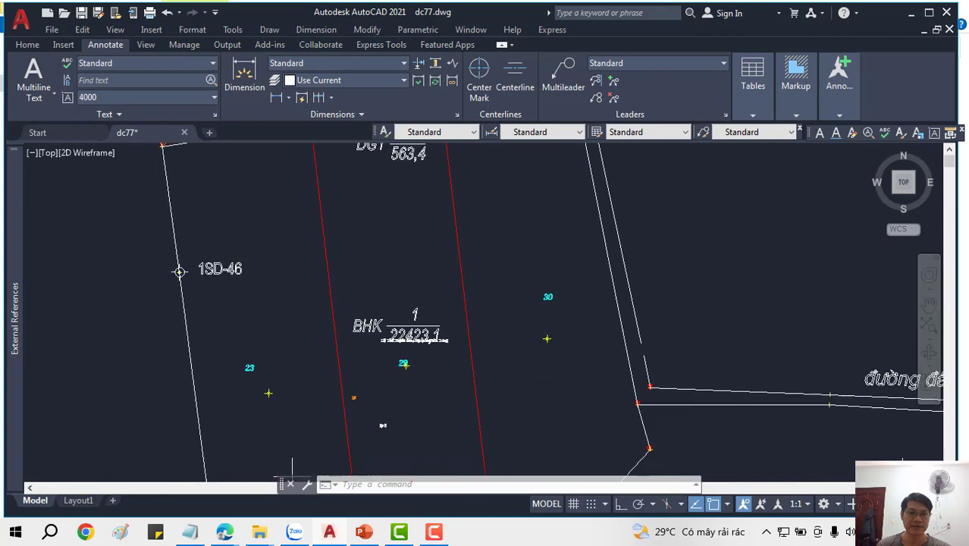
{"action": "scroll", "coordinate": [378, 319], "scroll_direction": "up", "scroll_amount": 5}
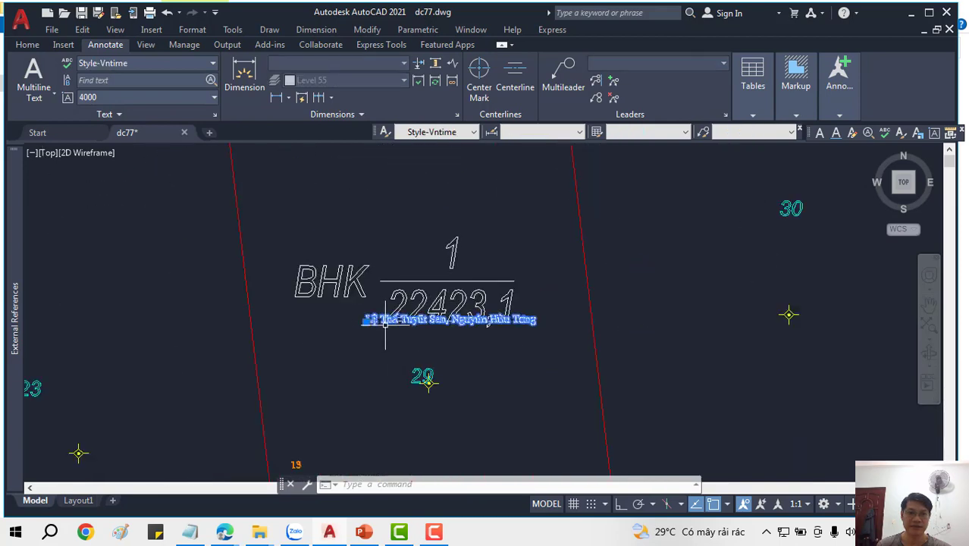
{"action": "scroll", "coordinate": [413, 368], "scroll_direction": "up", "scroll_amount": 2}
{"action": "scroll", "coordinate": [356, 326], "scroll_direction": "down", "scroll_amount": 5}
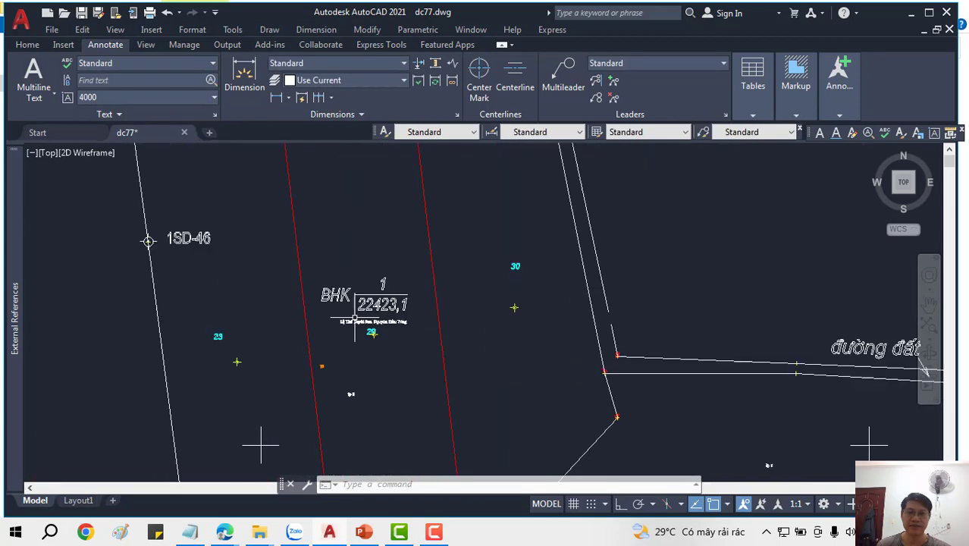
{"action": "scroll", "coordinate": [397, 332], "scroll_direction": "down", "scroll_amount": 3}
{"action": "scroll", "coordinate": [397, 332], "scroll_direction": "up", "scroll_amount": 2}
{"action": "scroll", "coordinate": [397, 332], "scroll_direction": "down", "scroll_amount": 5}
{"action": "scroll", "coordinate": [475, 317], "scroll_direction": "up", "scroll_amount": 1}
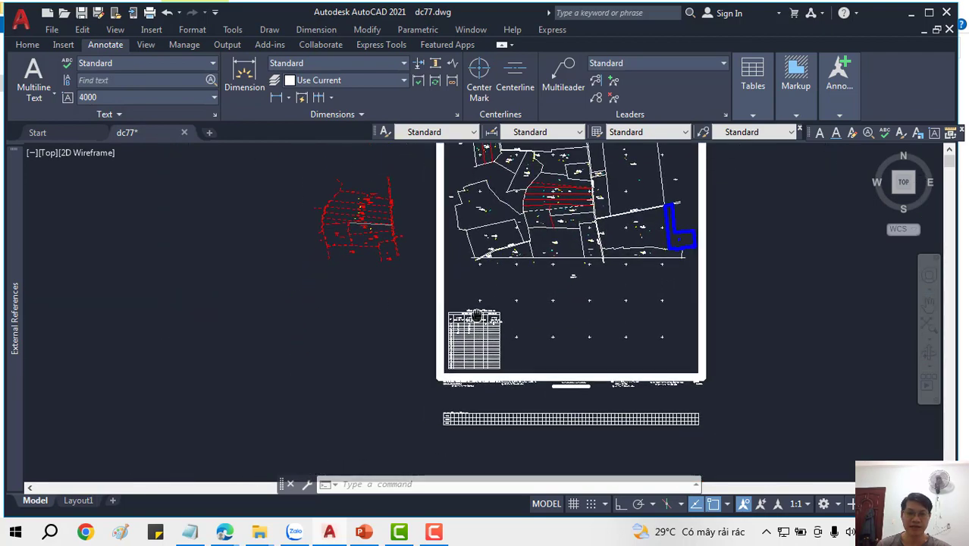
{"action": "scroll", "coordinate": [475, 317], "scroll_direction": "up", "scroll_amount": 4}
{"action": "scroll", "coordinate": [475, 317], "scroll_direction": "up", "scroll_amount": 1}
{"action": "scroll", "coordinate": [422, 348], "scroll_direction": "down", "scroll_amount": 5}
{"action": "scroll", "coordinate": [422, 332], "scroll_direction": "up", "scroll_amount": 2}
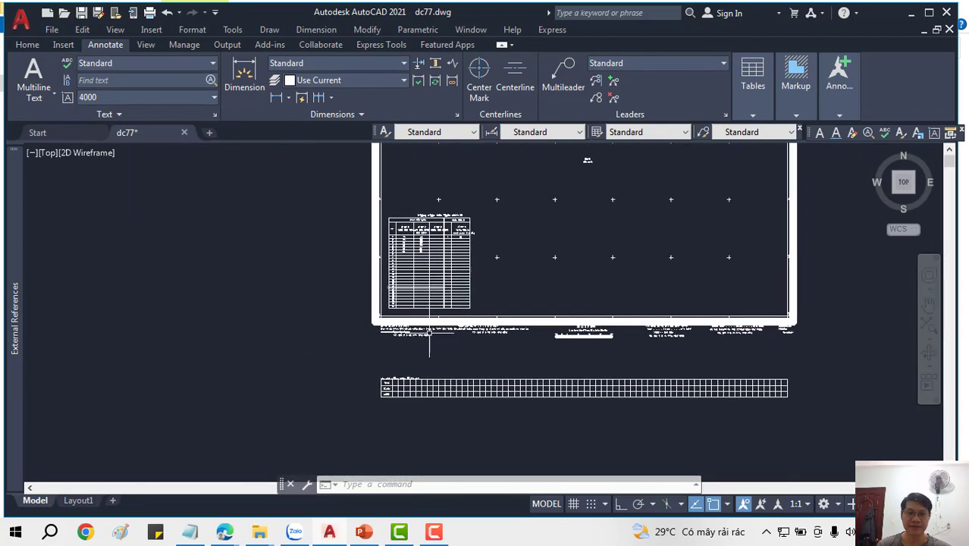
{"action": "scroll", "coordinate": [422, 332], "scroll_direction": "up", "scroll_amount": 2}
{"action": "scroll", "coordinate": [422, 332], "scroll_direction": "down", "scroll_amount": 3}
{"action": "scroll", "coordinate": [410, 335], "scroll_direction": "down", "scroll_amount": 3}
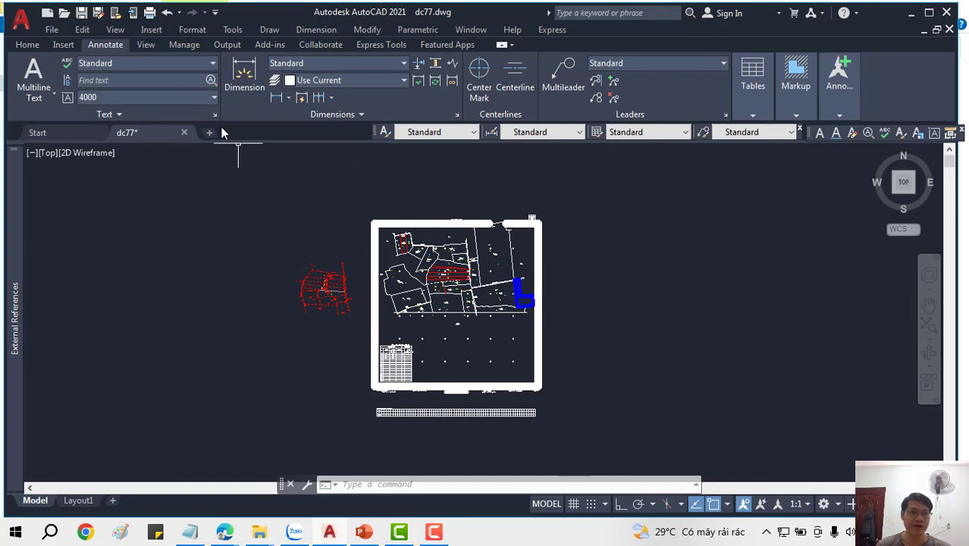
- Create text style .vn using the .VnArial NarrowH font and make it current
{"action": "left_click", "coordinate": [385, 132]}
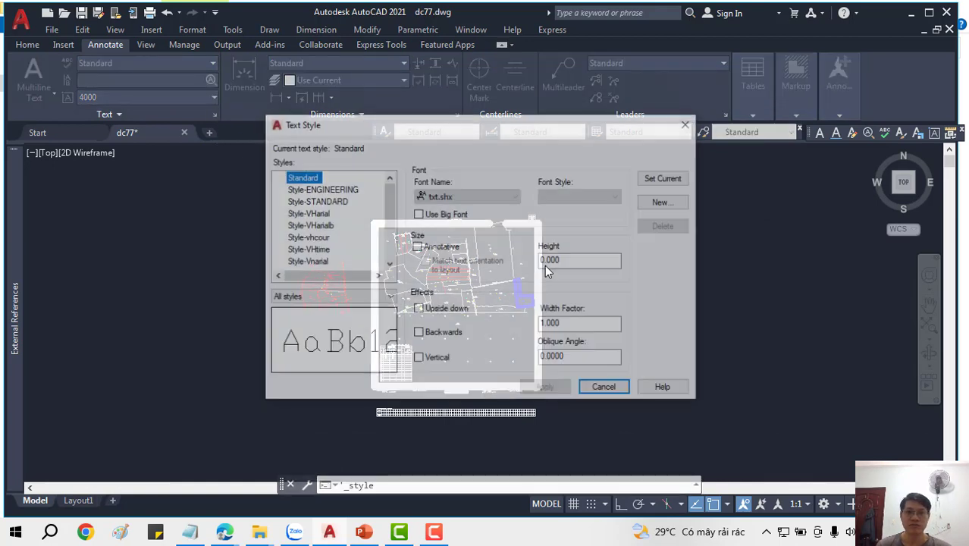
{"action": "left_click", "coordinate": [665, 202]}
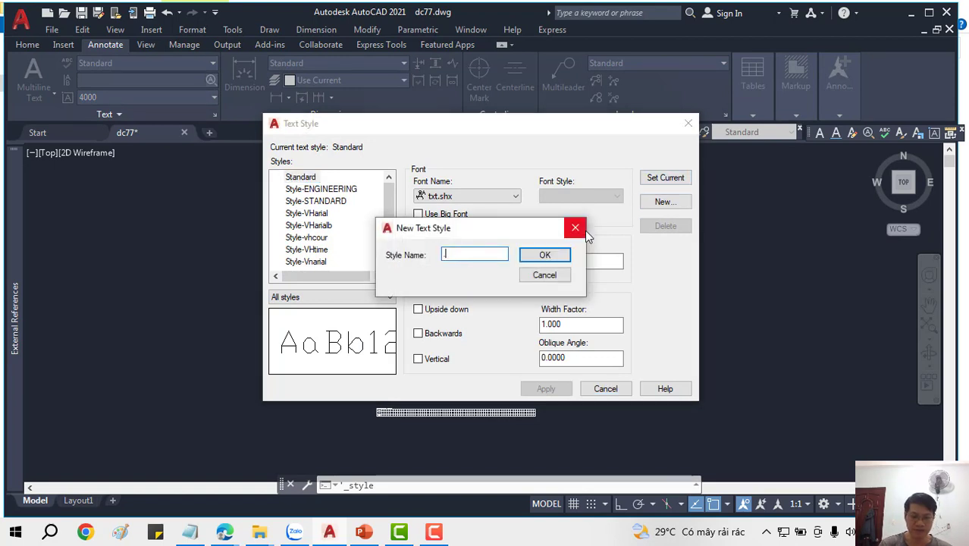
{"action": "type", "text": ".vn"}
{"action": "left_click", "coordinate": [552, 254]}
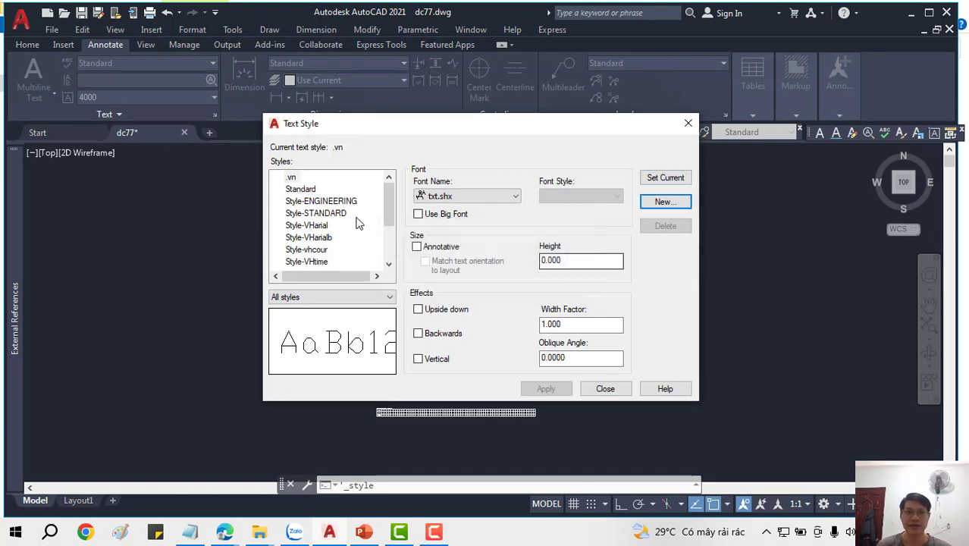
{"action": "left_click", "coordinate": [430, 198]}
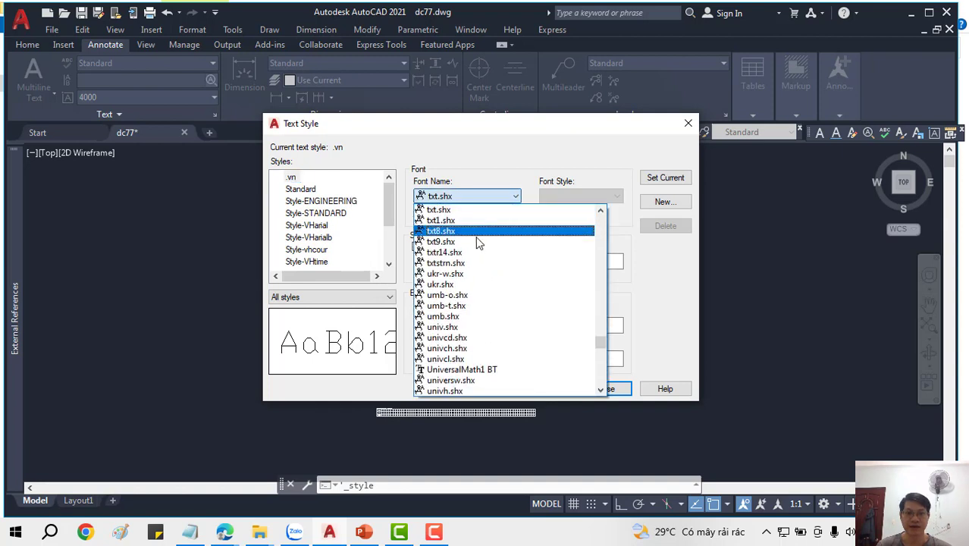
{"action": "key", "text": "Home"}
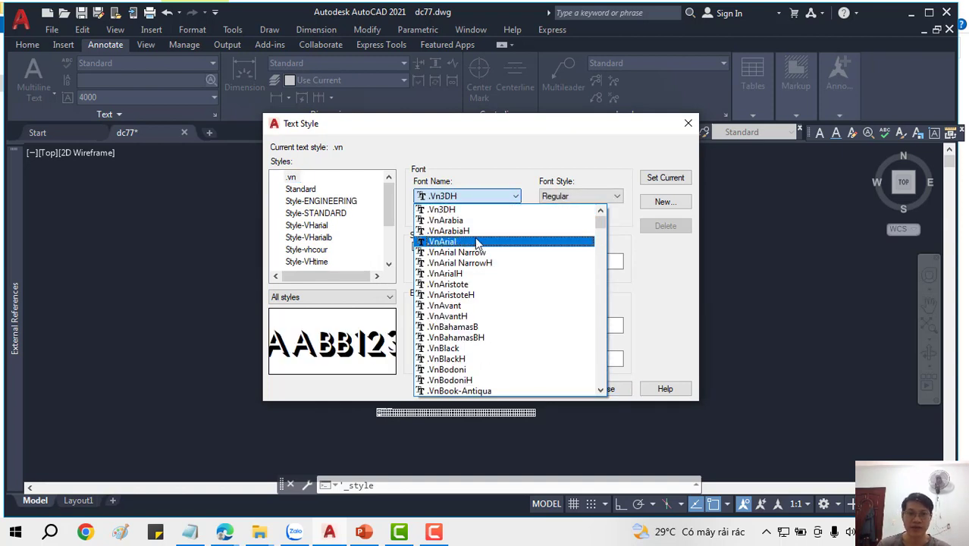
{"action": "left_click", "coordinate": [473, 263]}
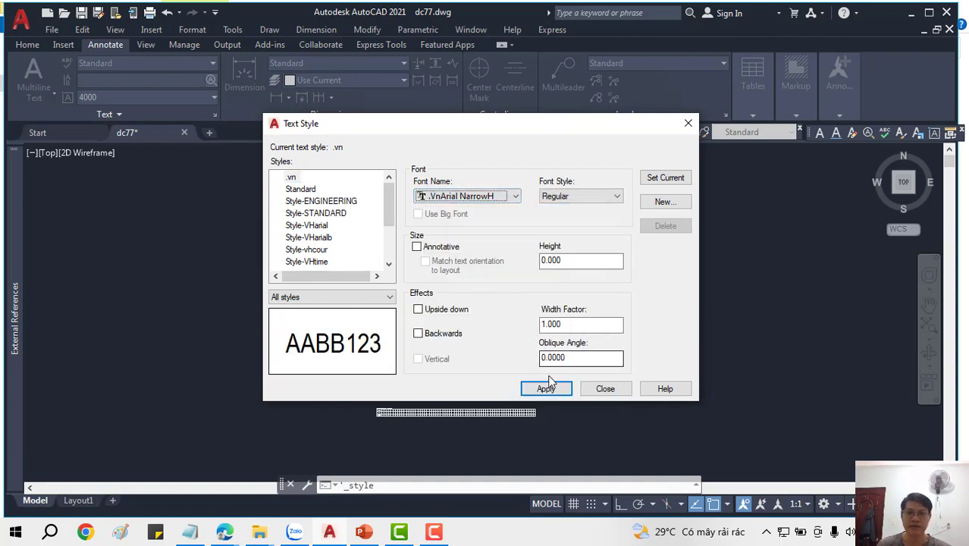
{"action": "left_click", "coordinate": [600, 389]}
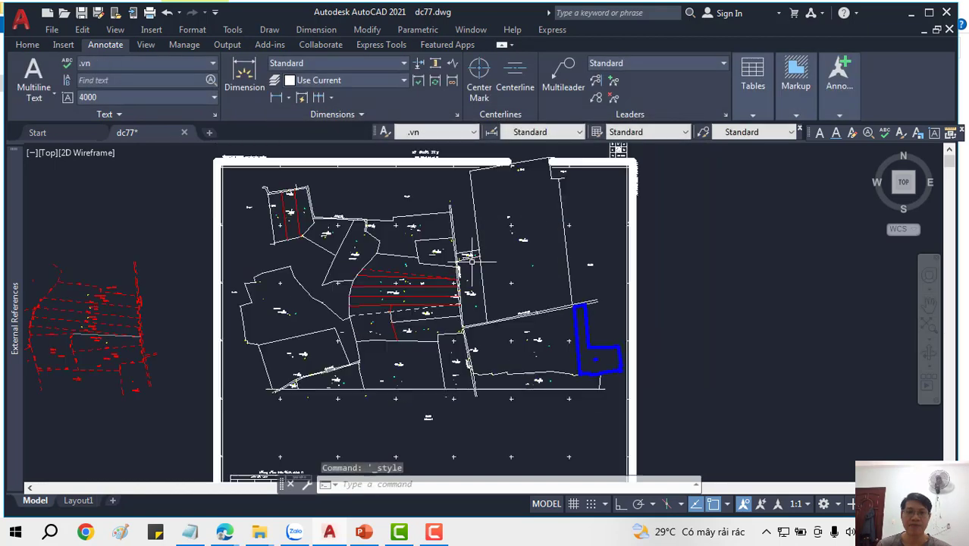
- Window-select the whole parcel plan and choose .vn from the text style list
{"action": "scroll", "coordinate": [449, 296], "scroll_direction": "down", "scroll_amount": 8}
{"action": "left_click", "coordinate": [607, 225]}
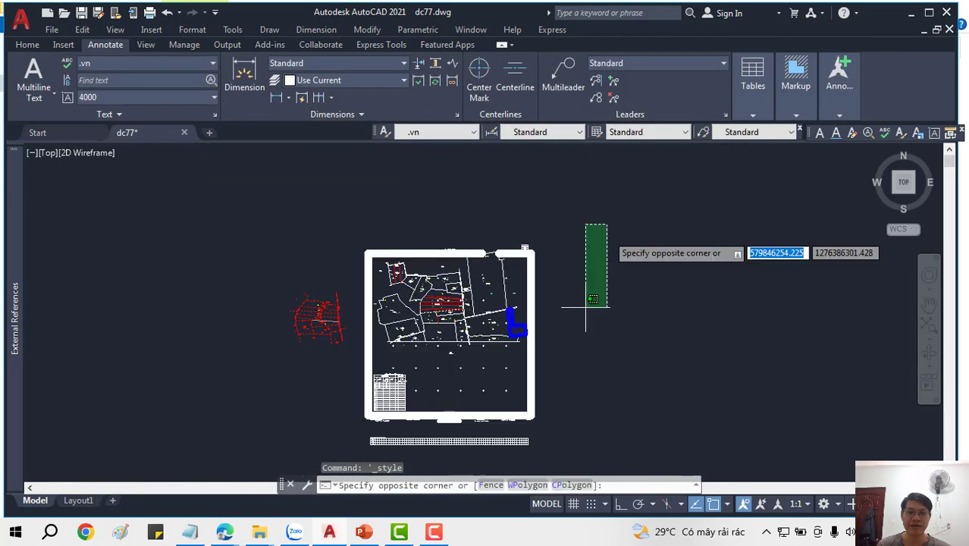
{"action": "left_click", "coordinate": [352, 457]}
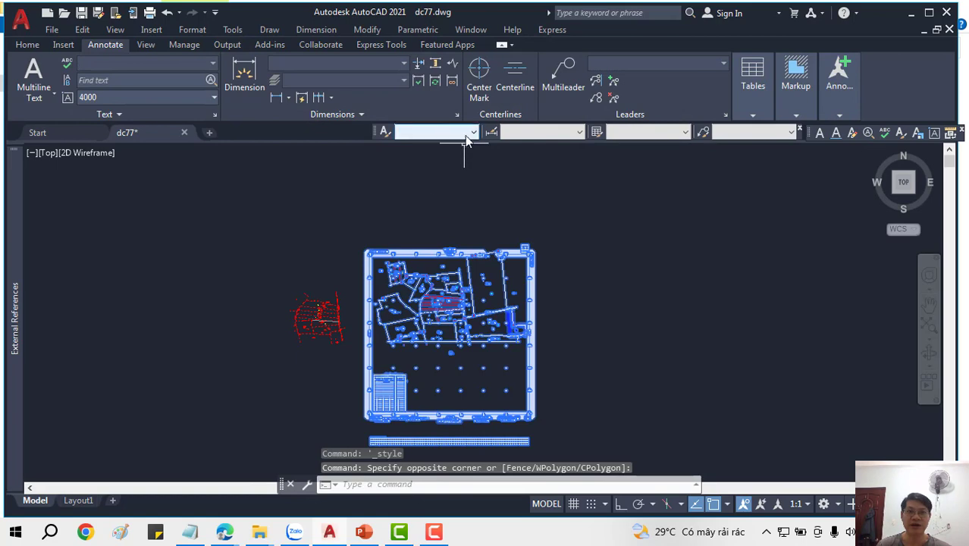
{"action": "left_click", "coordinate": [474, 133]}
{"action": "left_click", "coordinate": [433, 152]}
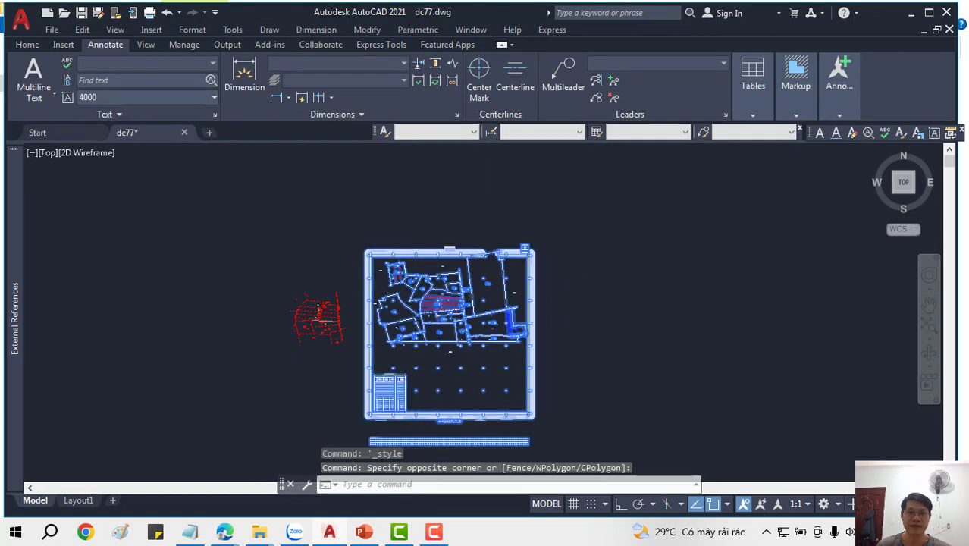
{"action": "left_click", "coordinate": [580, 335]}
{"action": "key", "text": "Escape"}
- Zoom and pan over the parcel labels and land-parcel table, then recenter the full sheet
{"action": "scroll", "coordinate": [448, 303], "scroll_direction": "up", "scroll_amount": 8}
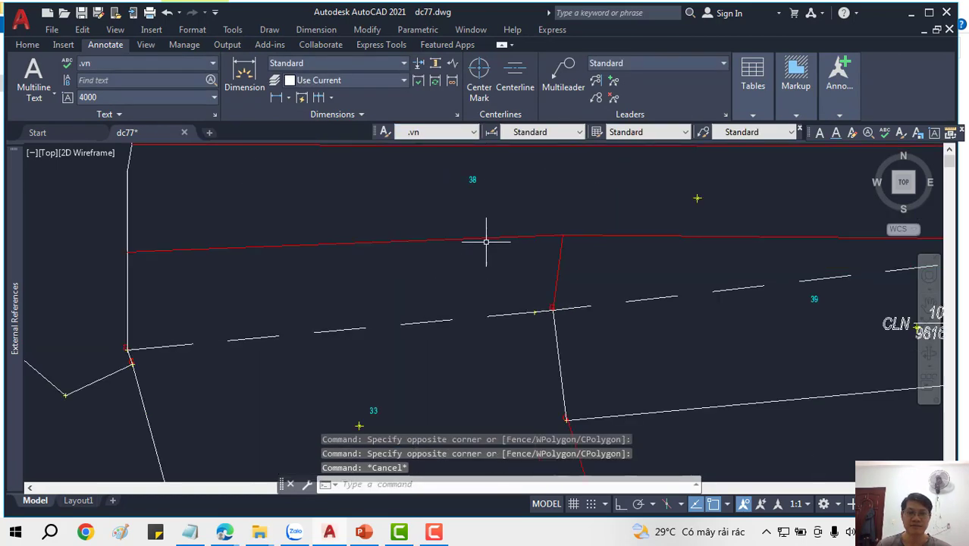
{"action": "scroll", "coordinate": [448, 266], "scroll_direction": "down", "scroll_amount": 2}
{"action": "scroll", "coordinate": [454, 287], "scroll_direction": "down", "scroll_amount": 2}
{"action": "scroll", "coordinate": [443, 303], "scroll_direction": "down", "scroll_amount": 2}
{"action": "scroll", "coordinate": [433, 321], "scroll_direction": "down", "scroll_amount": 1}
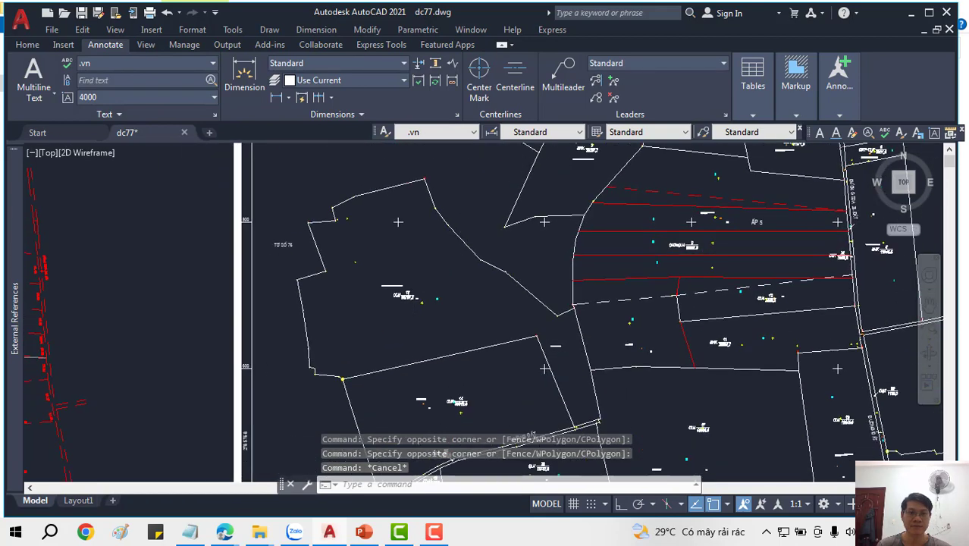
{"action": "scroll", "coordinate": [348, 281], "scroll_direction": "up", "scroll_amount": 5}
{"action": "scroll", "coordinate": [297, 275], "scroll_direction": "up", "scroll_amount": 2}
{"action": "scroll", "coordinate": [297, 274], "scroll_direction": "down", "scroll_amount": 3}
{"action": "scroll", "coordinate": [332, 277], "scroll_direction": "down", "scroll_amount": 1}
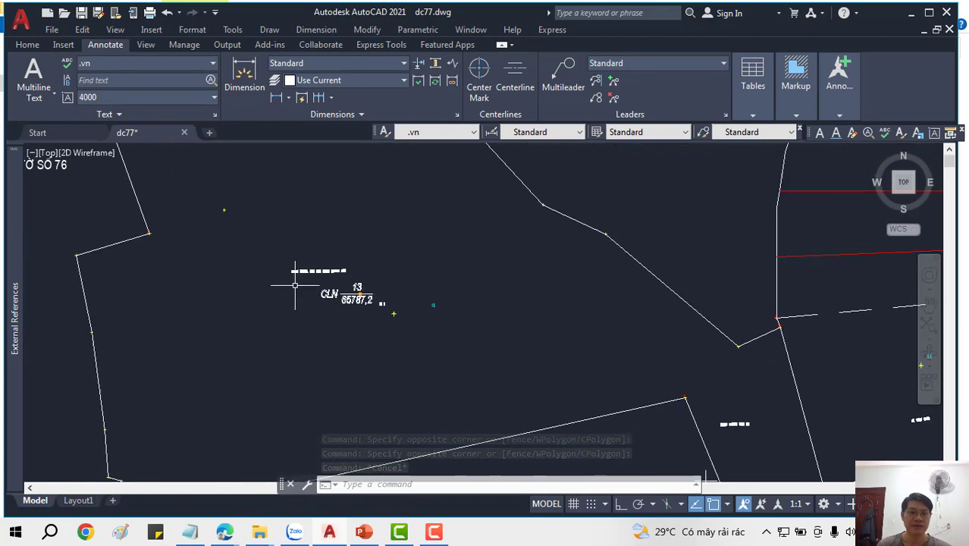
{"action": "scroll", "coordinate": [297, 271], "scroll_direction": "up", "scroll_amount": 3}
{"action": "scroll", "coordinate": [299, 277], "scroll_direction": "up", "scroll_amount": 3}
{"action": "scroll", "coordinate": [298, 288], "scroll_direction": "down", "scroll_amount": 4}
{"action": "scroll", "coordinate": [325, 290], "scroll_direction": "down", "scroll_amount": 1}
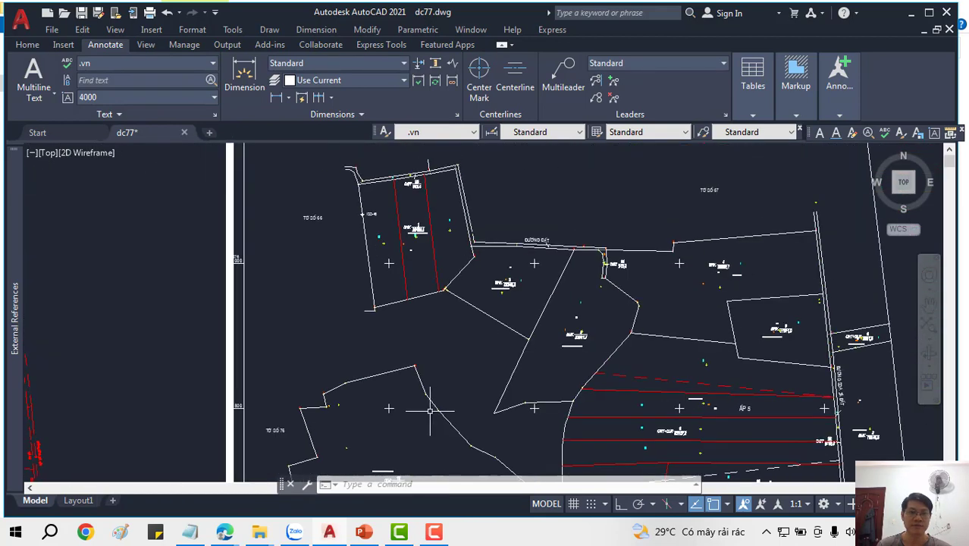
{"action": "scroll", "coordinate": [325, 291], "scroll_direction": "down", "scroll_amount": 2}
{"action": "scroll", "coordinate": [315, 318], "scroll_direction": "up", "scroll_amount": 2}
{"action": "scroll", "coordinate": [315, 318], "scroll_direction": "down", "scroll_amount": 3}
{"action": "scroll", "coordinate": [314, 318], "scroll_direction": "down", "scroll_amount": 1}
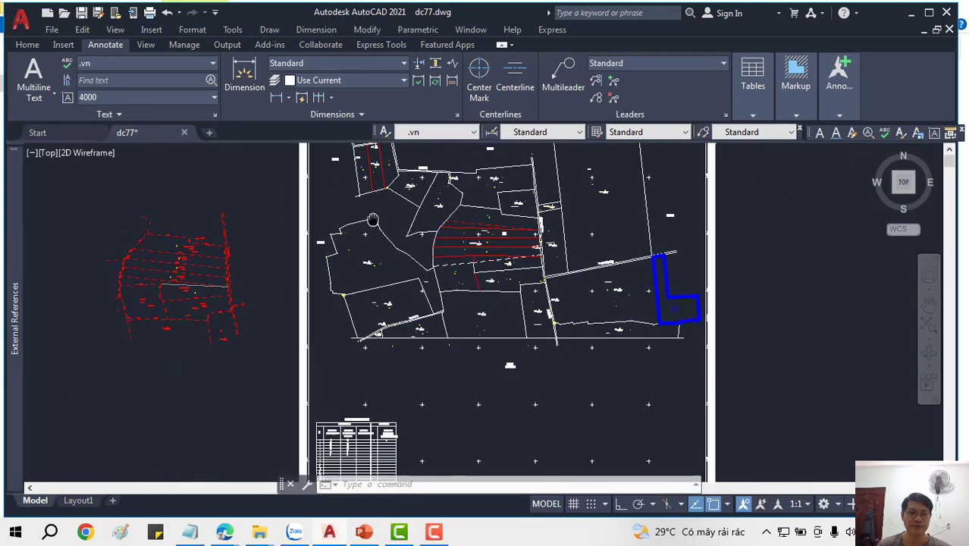
{"action": "middle_click_drag", "start_coordinate": [386, 304], "coordinate": [404, 223]}
{"action": "scroll", "coordinate": [370, 351], "scroll_direction": "up", "scroll_amount": 5}
{"action": "scroll", "coordinate": [369, 352], "scroll_direction": "up", "scroll_amount": 1}
{"action": "scroll", "coordinate": [369, 352], "scroll_direction": "down", "scroll_amount": 5}
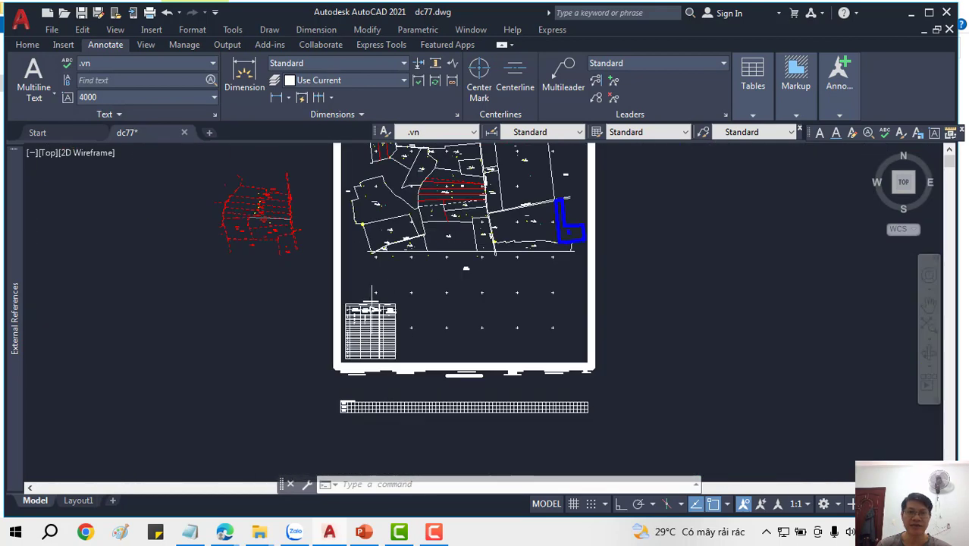
{"action": "middle_click_drag", "start_coordinate": [523, 258], "coordinate": [514, 338]}
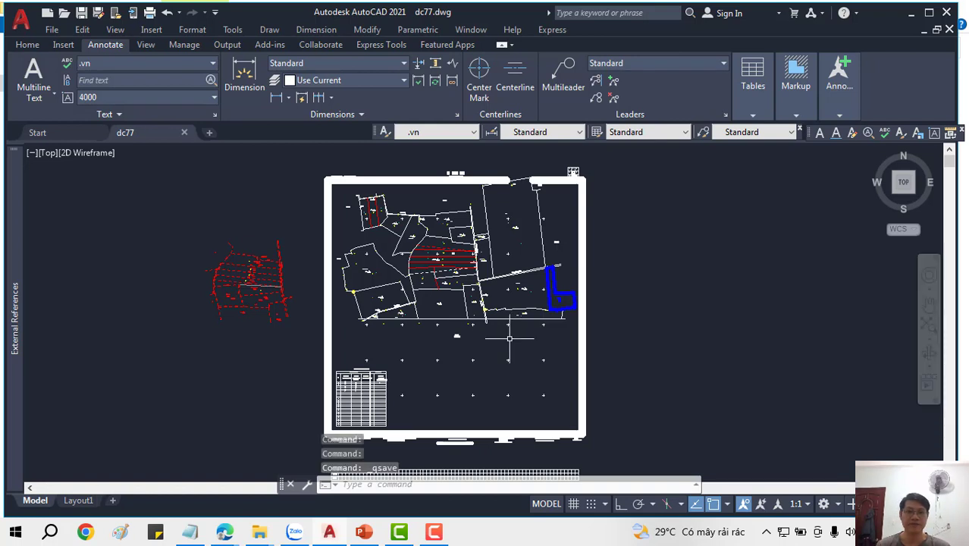
- Check the text style list and window-select the whole sheet, then clear the selection
{"action": "left_click", "coordinate": [212, 63]}
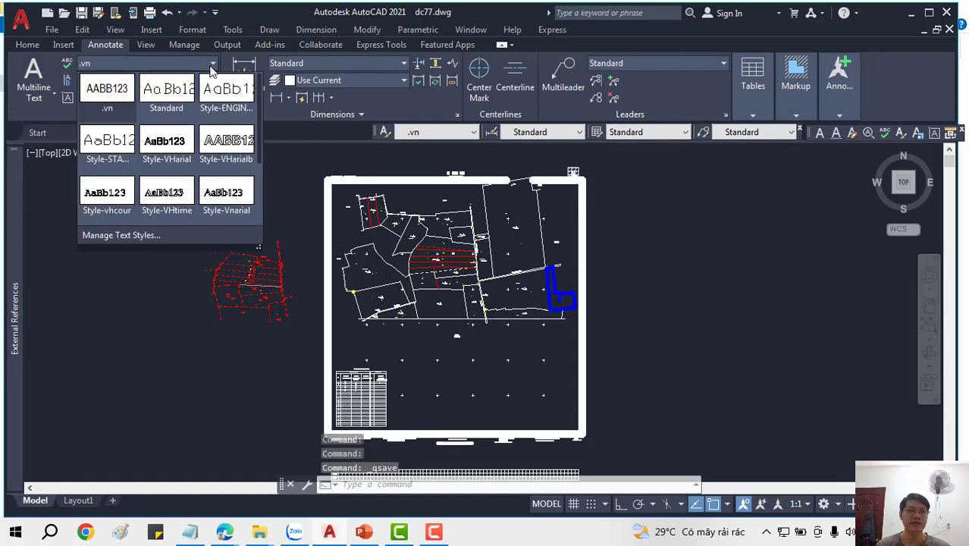
{"action": "scroll", "coordinate": [610, 227], "scroll_direction": "down", "scroll_amount": 3}
{"action": "left_click", "coordinate": [682, 191]}
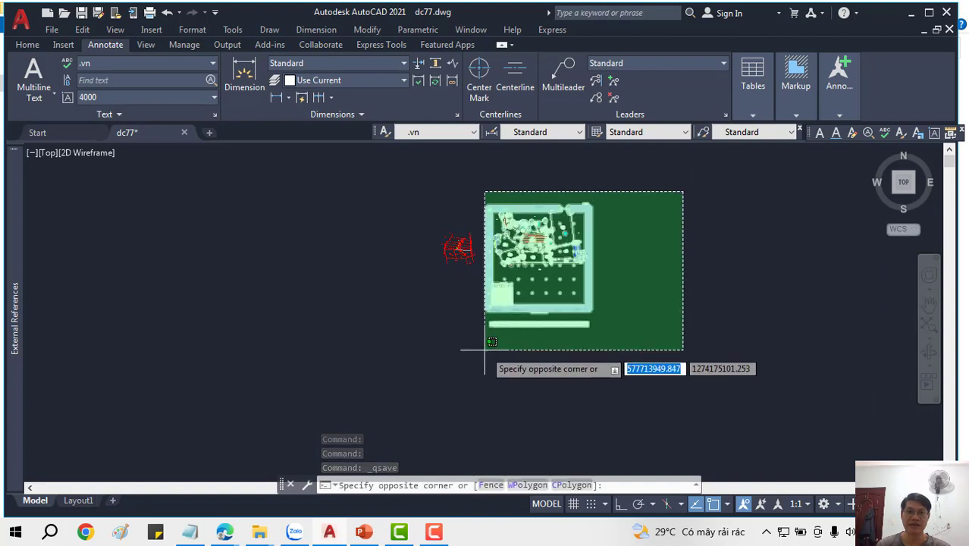
{"action": "left_click", "coordinate": [485, 349]}
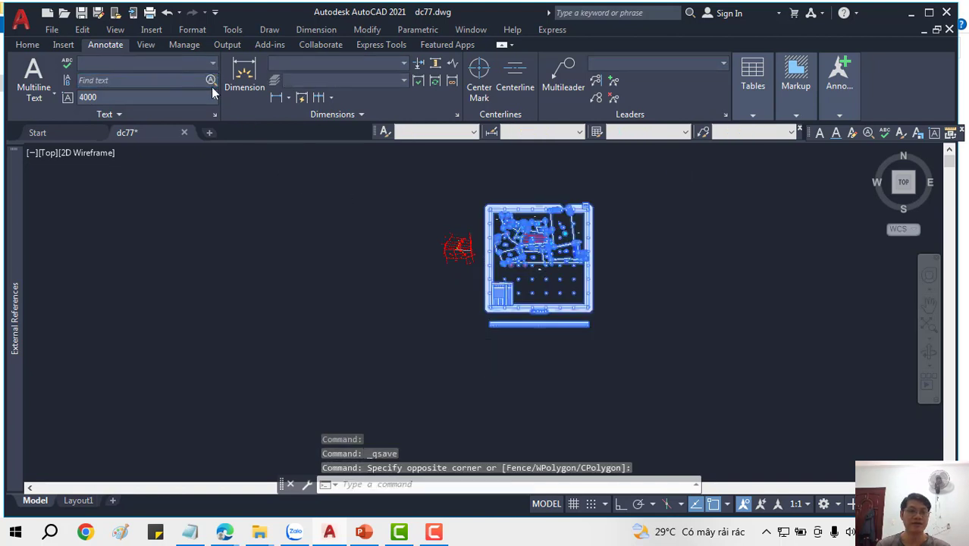
{"action": "key", "text": "Escape"}
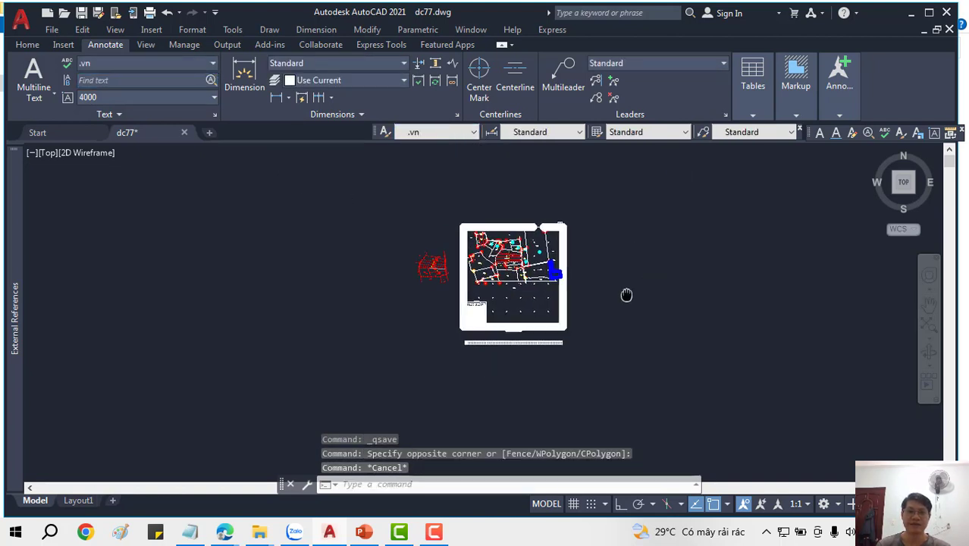
{"action": "scroll", "coordinate": [547, 329], "scroll_direction": "up", "scroll_amount": 3}
{"action": "scroll", "coordinate": [580, 309], "scroll_direction": "down", "scroll_amount": 1}
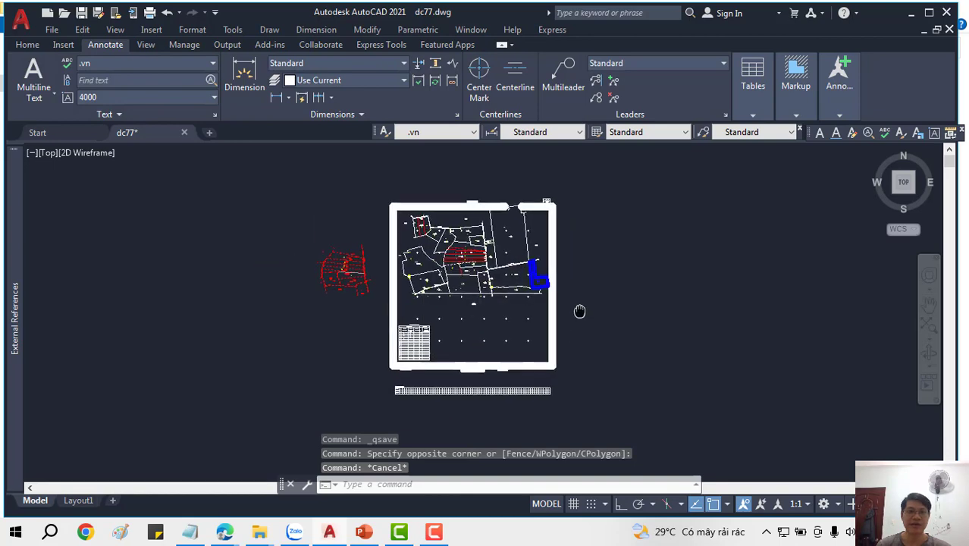
- Close dc77 in AutoCAD and open dc77.dwg from folder 55 with MicroStation V8i
{"action": "left_click", "coordinate": [184, 134]}
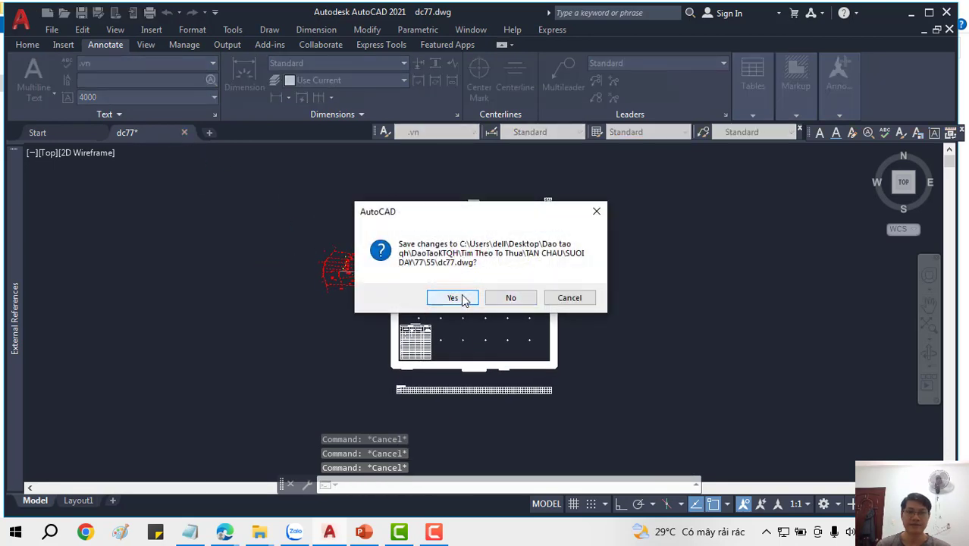
{"action": "left_click", "coordinate": [460, 298]}
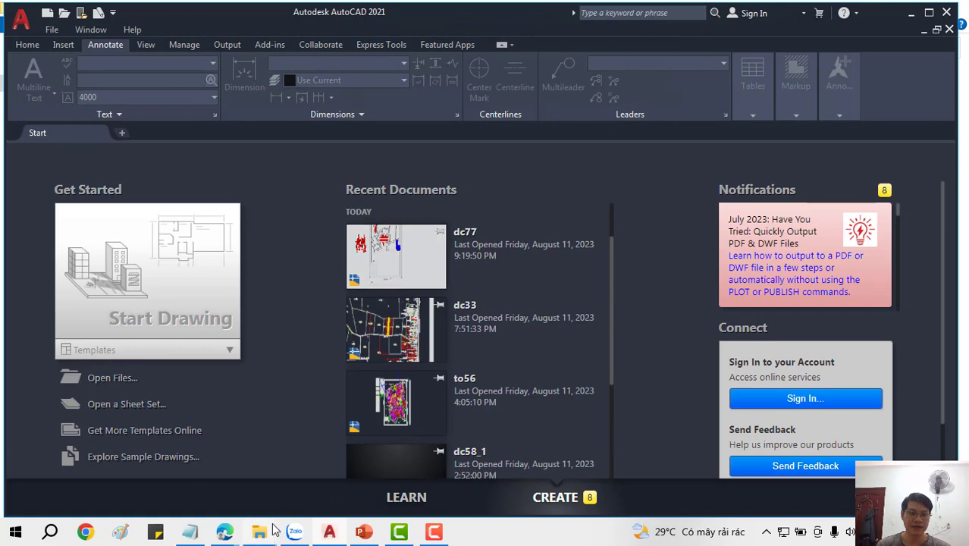
{"action": "mouse_move", "coordinate": [260, 532]}
{"action": "left_click", "coordinate": [384, 471]}
{"action": "left_click", "coordinate": [434, 133]}
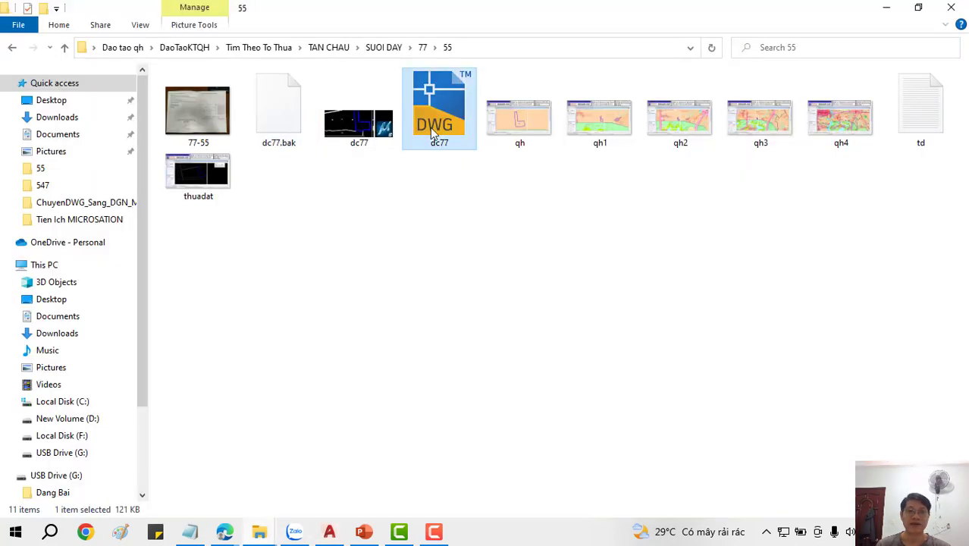
{"action": "right_click", "coordinate": [434, 119]}
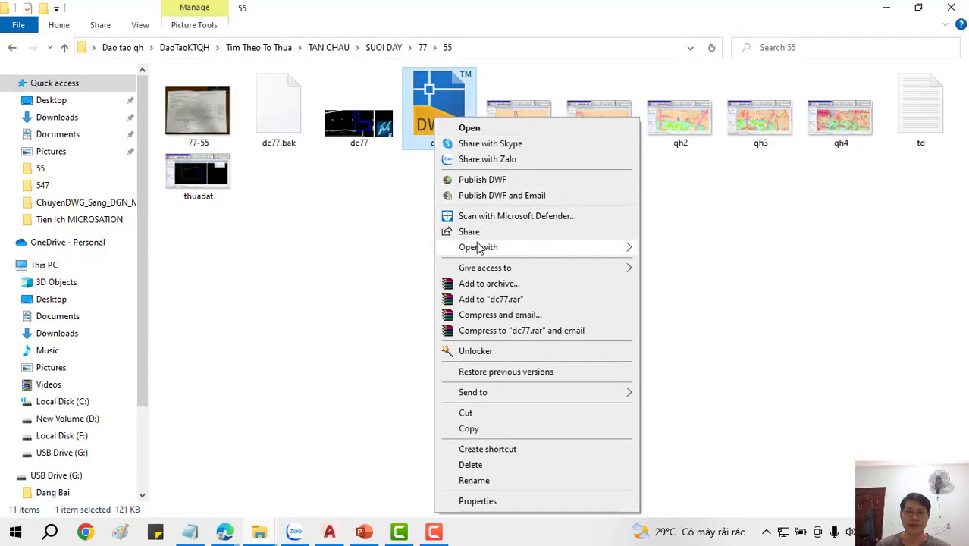
{"action": "mouse_move", "coordinate": [479, 247]}
{"action": "left_click", "coordinate": [732, 282]}
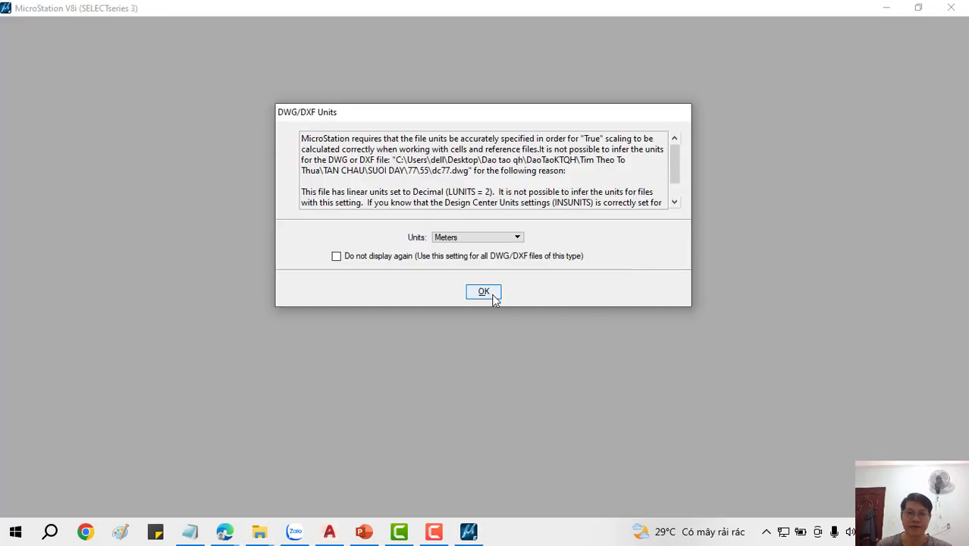
- Accept the units and pan around dc77.dwg until the XÃ SUỐI DÂY title and whole sheet show
{"action": "left_click", "coordinate": [484, 292]}
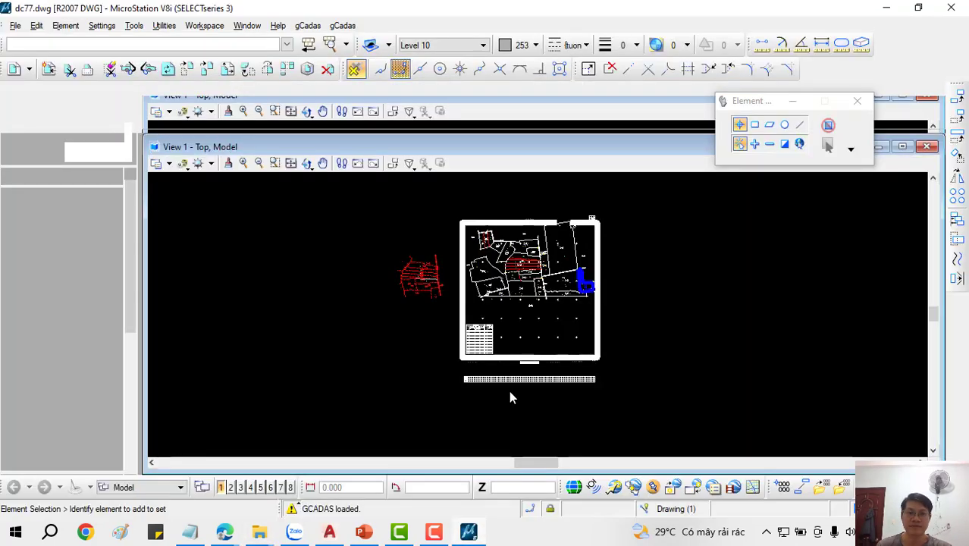
{"action": "scroll", "coordinate": [500, 241], "scroll_direction": "up", "scroll_amount": 5}
{"action": "scroll", "coordinate": [500, 241], "scroll_direction": "up", "scroll_amount": 2}
{"action": "middle_click_drag", "start_coordinate": [330, 189], "coordinate": [287, 294]}
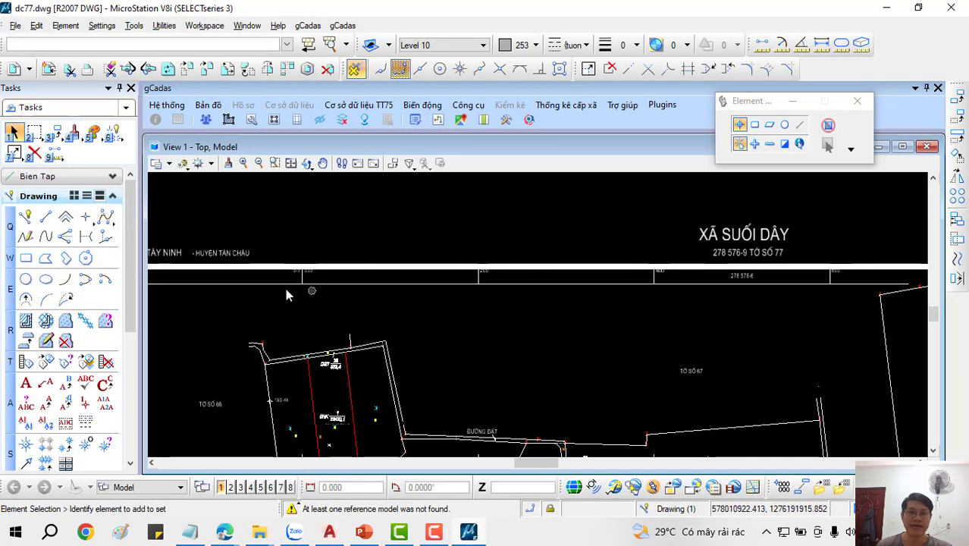
{"action": "scroll", "coordinate": [347, 275], "scroll_direction": "down", "scroll_amount": 3}
{"action": "scroll", "coordinate": [448, 271], "scroll_direction": "down", "scroll_amount": 2}
{"action": "middle_click_drag", "start_coordinate": [447, 270], "coordinate": [416, 284]}
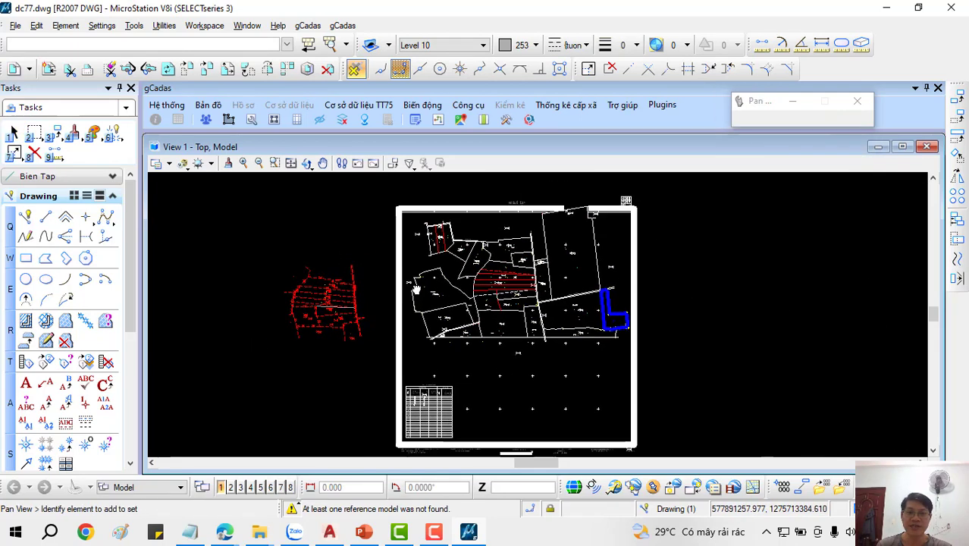
{"action": "scroll", "coordinate": [431, 406], "scroll_direction": "up", "scroll_amount": 4}
{"action": "scroll", "coordinate": [390, 387], "scroll_direction": "down", "scroll_amount": 4}
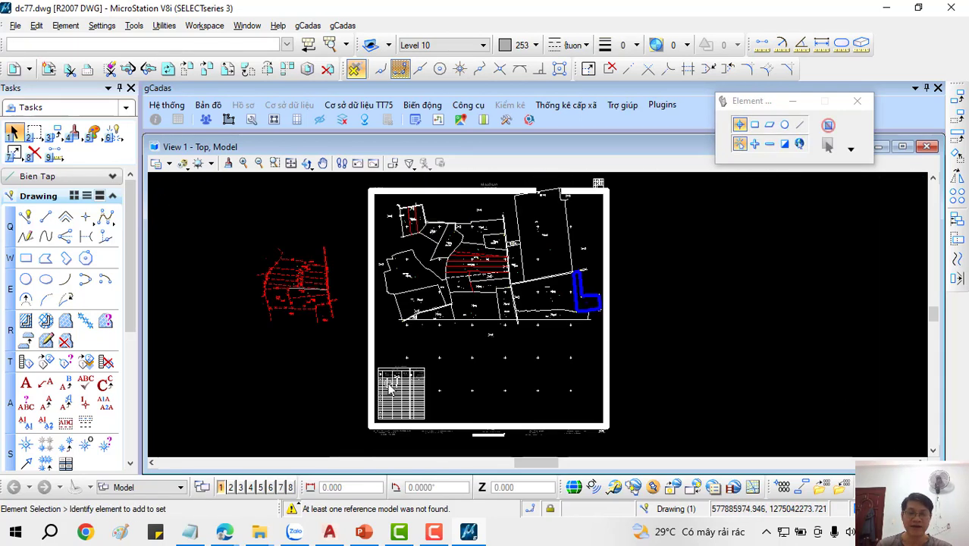
{"action": "middle_click_drag", "start_coordinate": [491, 316], "coordinate": [516, 319]}
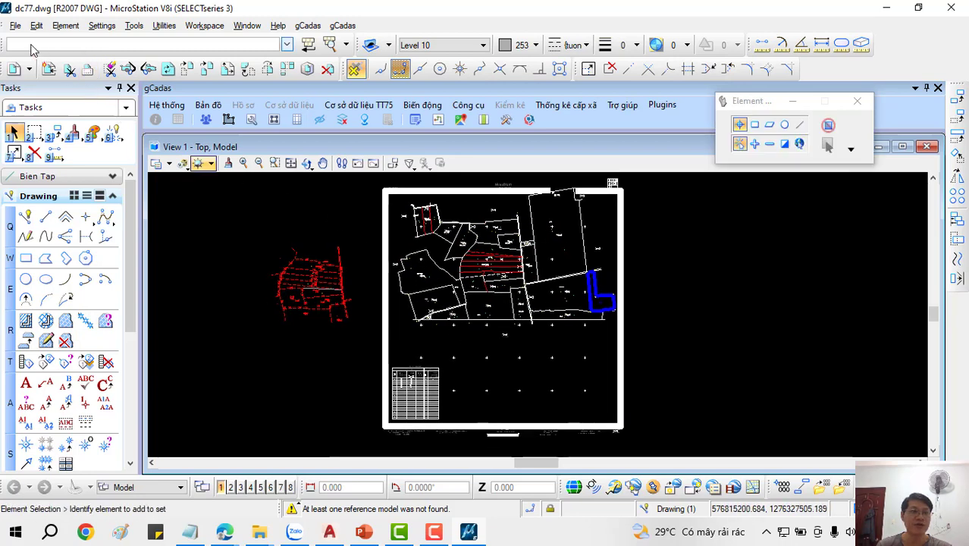
- Start a Save As of dc77_v8i with type MicroStation V8 DGN Files (*.dgn)
{"action": "left_click", "coordinate": [16, 25]}
{"action": "left_click", "coordinate": [19, 80]}
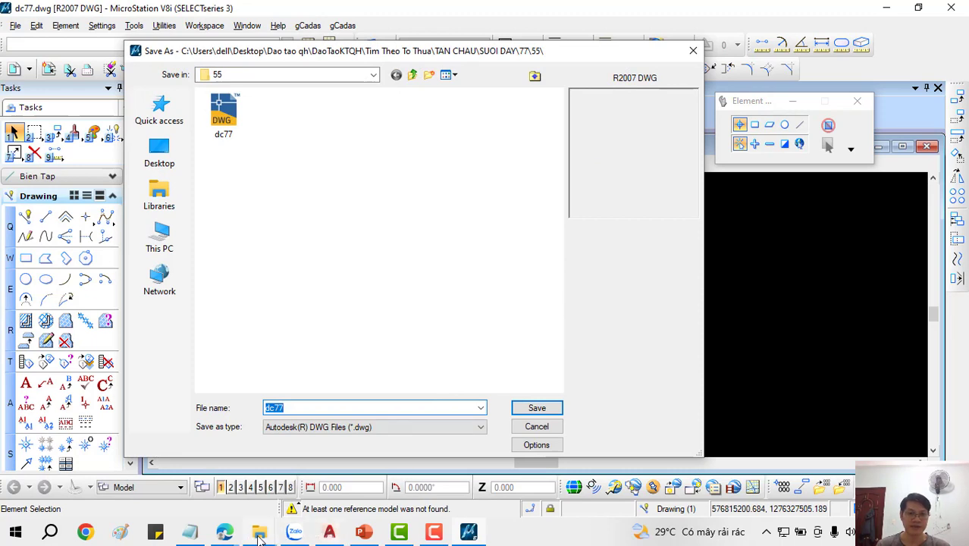
{"action": "left_click", "coordinate": [382, 426]}
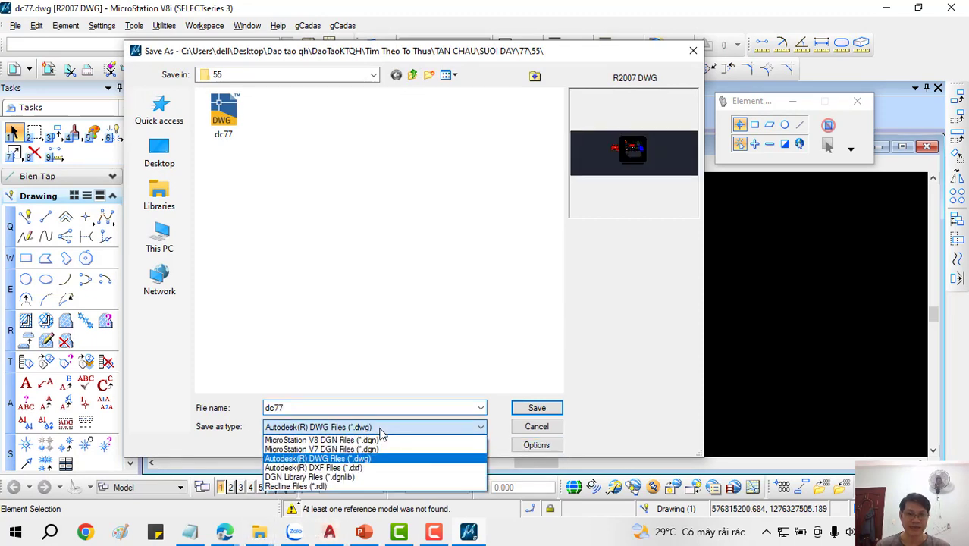
{"action": "left_click", "coordinate": [330, 438]}
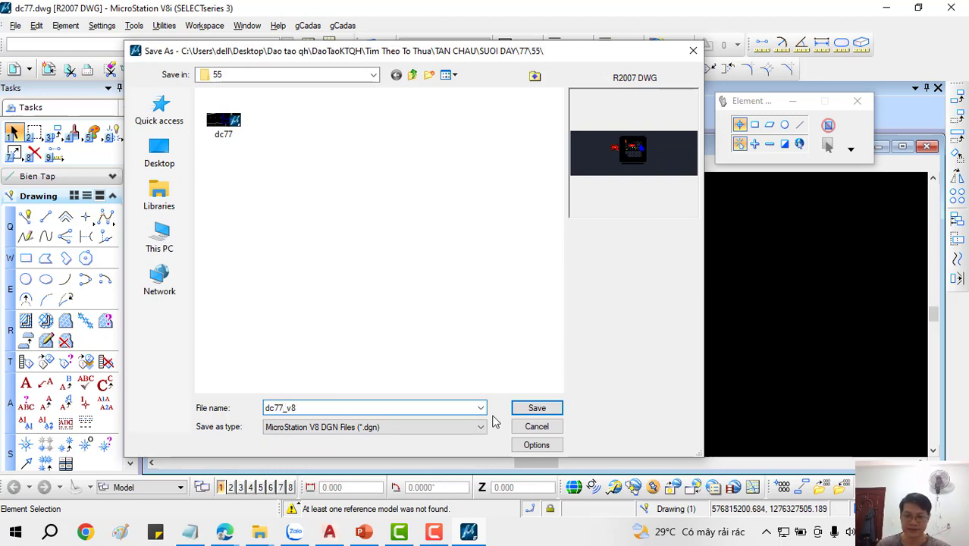
- In the V8 save options, load ChuyenMicrostationv8i.csv as the remapping file and enable Apply Font Mapping
{"action": "left_click", "coordinate": [537, 445]}
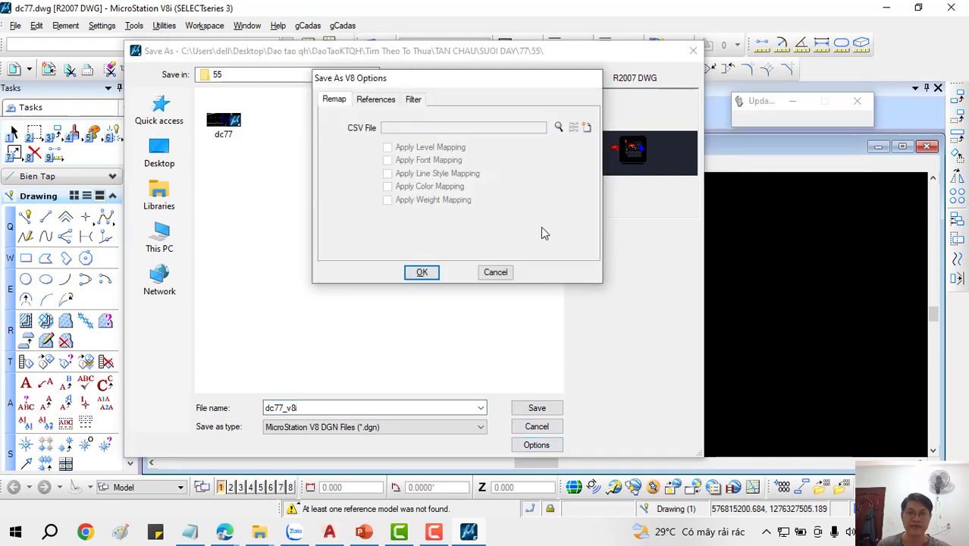
{"action": "left_click", "coordinate": [559, 127]}
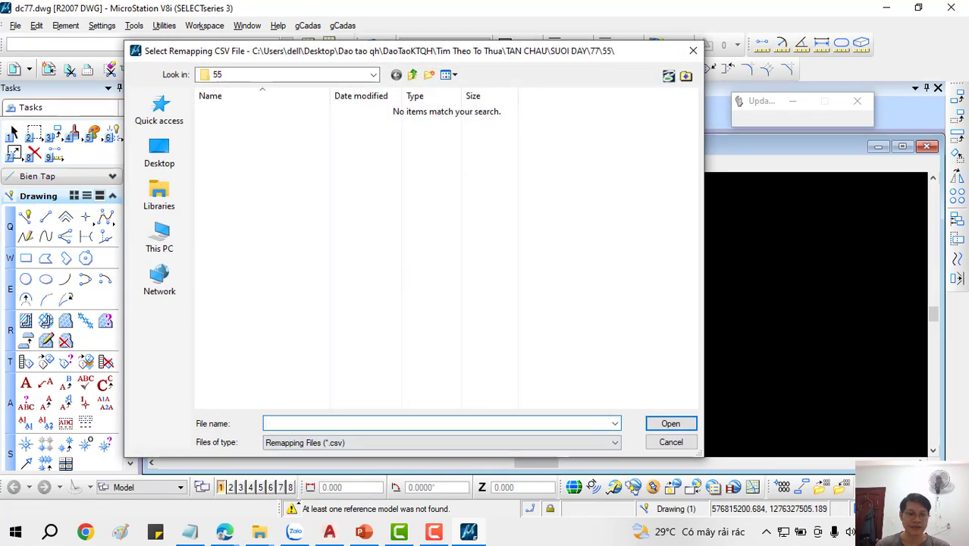
{"action": "mouse_move", "coordinate": [258, 532]}
{"action": "left_click", "coordinate": [549, 489]}
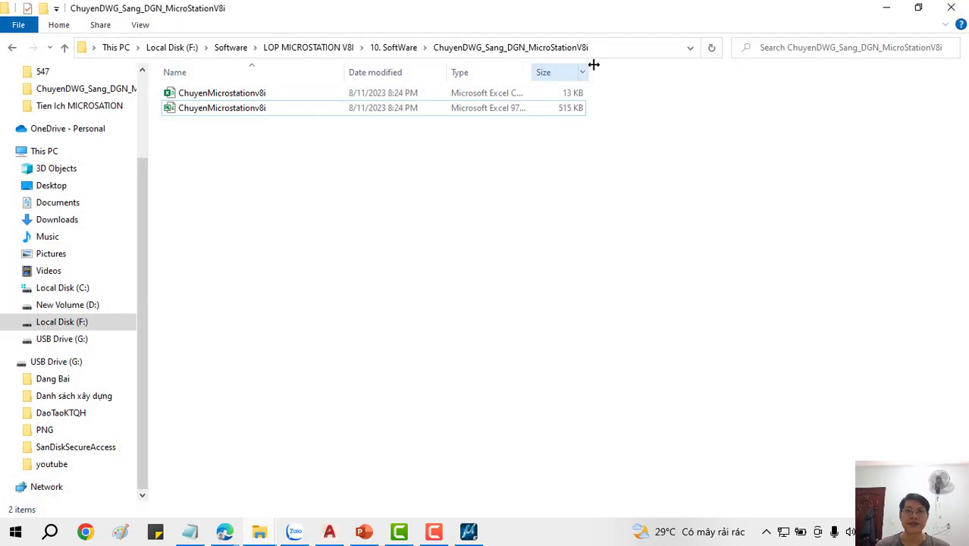
{"action": "left_click", "coordinate": [607, 48]}
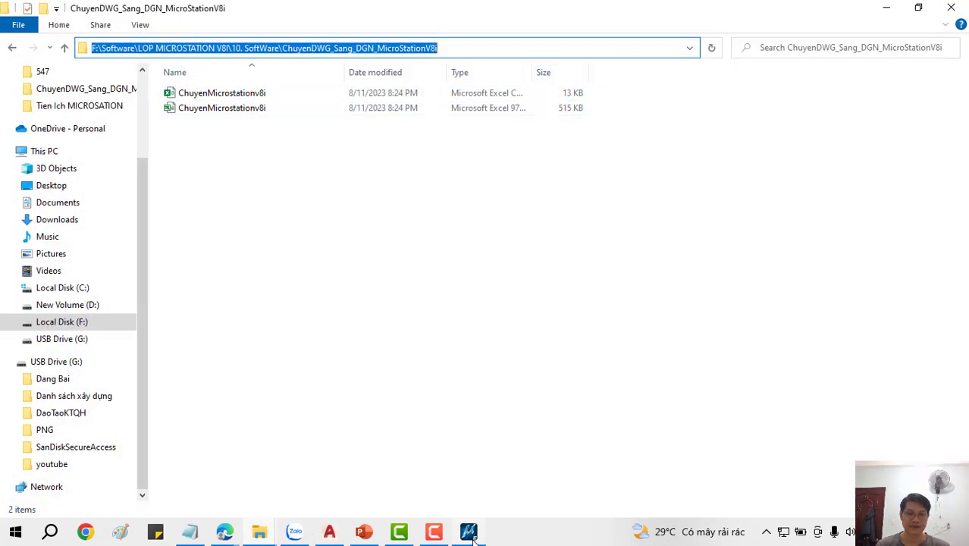
{"action": "mouse_move", "coordinate": [468, 531]}
{"action": "left_click", "coordinate": [451, 455]}
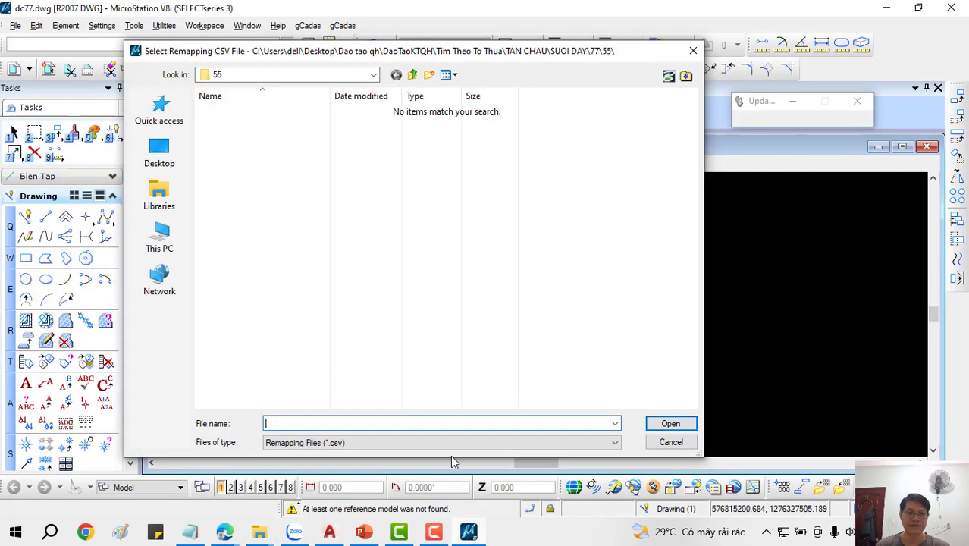
{"action": "left_click", "coordinate": [652, 429]}
{"action": "left_click", "coordinate": [357, 220]}
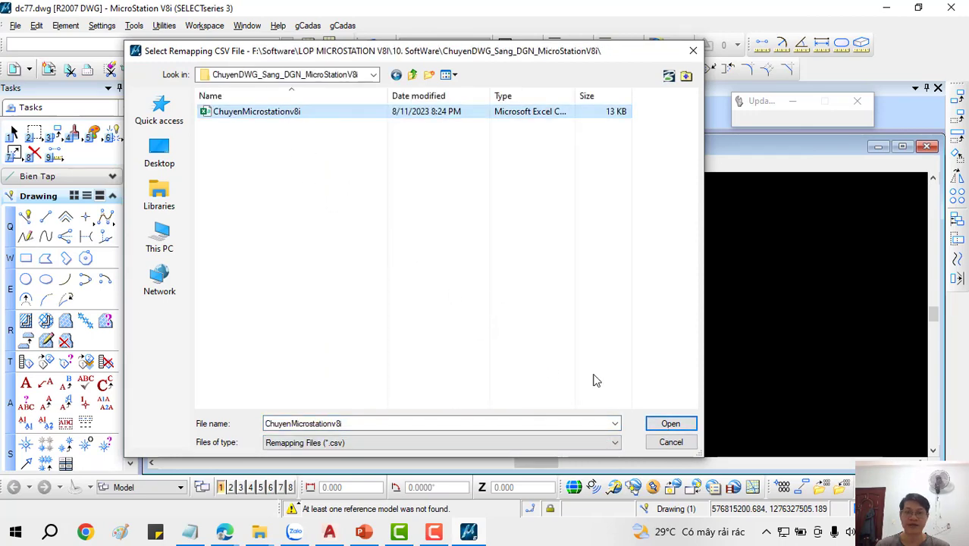
{"action": "left_click", "coordinate": [684, 427]}
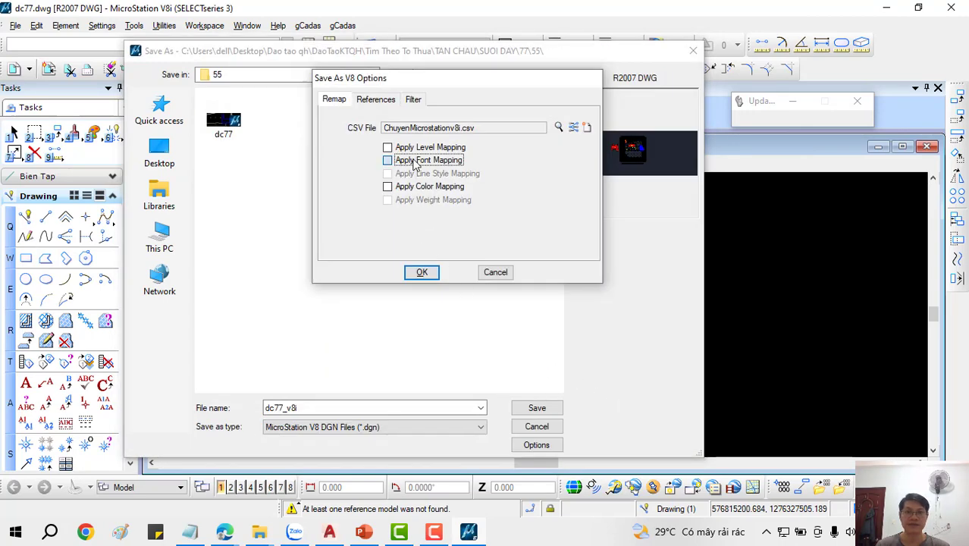
{"action": "left_click", "coordinate": [428, 274]}
{"action": "left_click", "coordinate": [535, 407]}
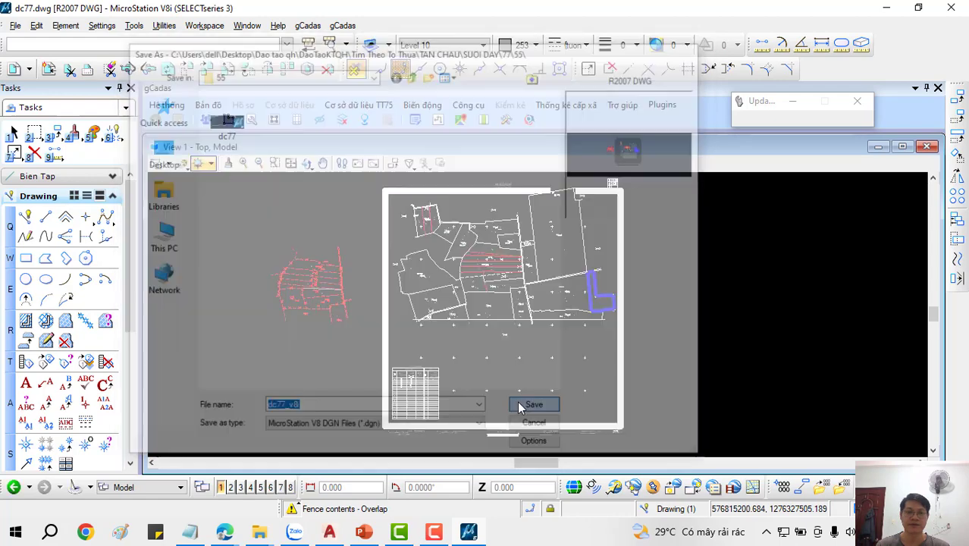
{"action": "scroll", "coordinate": [525, 368], "scroll_direction": "up", "scroll_amount": 3}
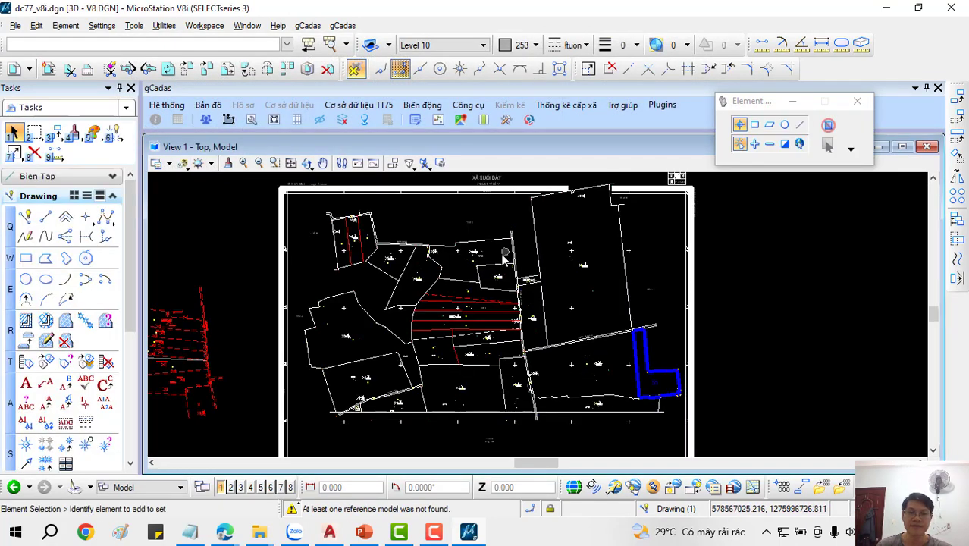
{"action": "middle_click_drag", "start_coordinate": [526, 368], "coordinate": [490, 361]}
{"action": "scroll", "coordinate": [455, 318], "scroll_direction": "down", "scroll_amount": 3}
{"action": "scroll", "coordinate": [402, 279], "scroll_direction": "up", "scroll_amount": 2}
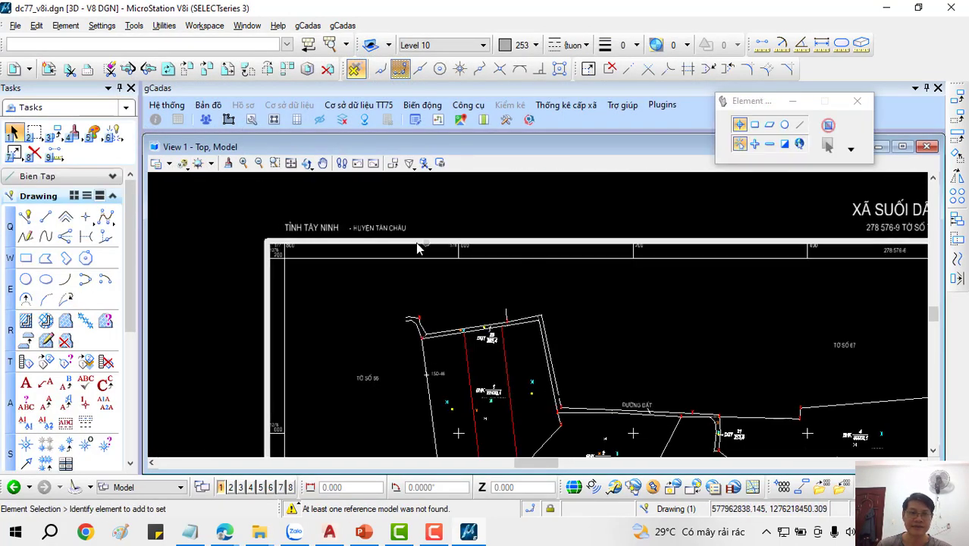
{"action": "scroll", "coordinate": [372, 222], "scroll_direction": "up", "scroll_amount": 3}
{"action": "scroll", "coordinate": [372, 223], "scroll_direction": "down", "scroll_amount": 3}
{"action": "scroll", "coordinate": [483, 369], "scroll_direction": "up", "scroll_amount": 3}
{"action": "scroll", "coordinate": [448, 334], "scroll_direction": "up", "scroll_amount": 2}
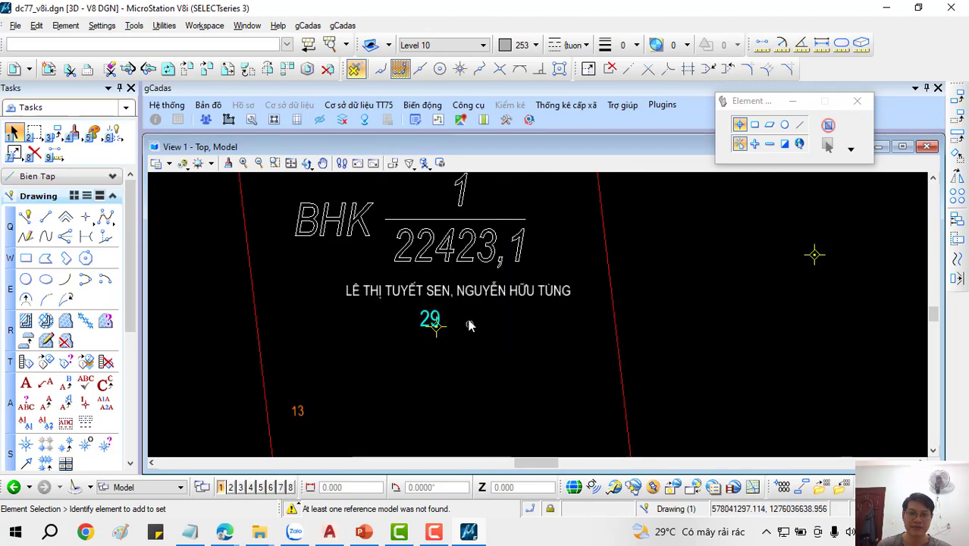
{"action": "scroll", "coordinate": [443, 306], "scroll_direction": "down", "scroll_amount": 3}
{"action": "scroll", "coordinate": [443, 306], "scroll_direction": "down", "scroll_amount": 3}
{"action": "middle_click_drag", "start_coordinate": [443, 306], "coordinate": [472, 353]}
{"action": "scroll", "coordinate": [424, 319], "scroll_direction": "up", "scroll_amount": 2}
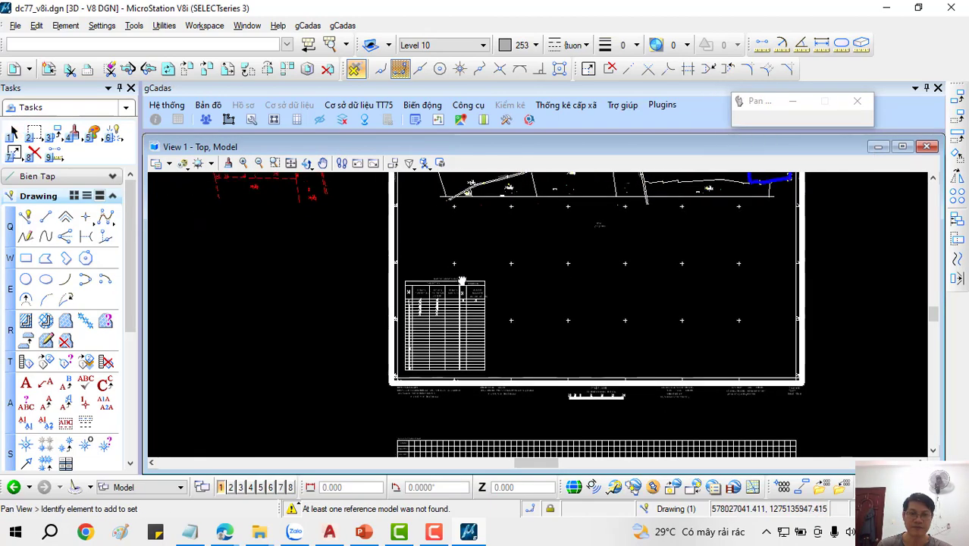
{"action": "scroll", "coordinate": [408, 303], "scroll_direction": "up", "scroll_amount": 3}
{"action": "scroll", "coordinate": [408, 304], "scroll_direction": "down", "scroll_amount": 3}
{"action": "middle_click_drag", "start_coordinate": [407, 303], "coordinate": [425, 220]}
{"action": "scroll", "coordinate": [430, 309], "scroll_direction": "up", "scroll_amount": 3}
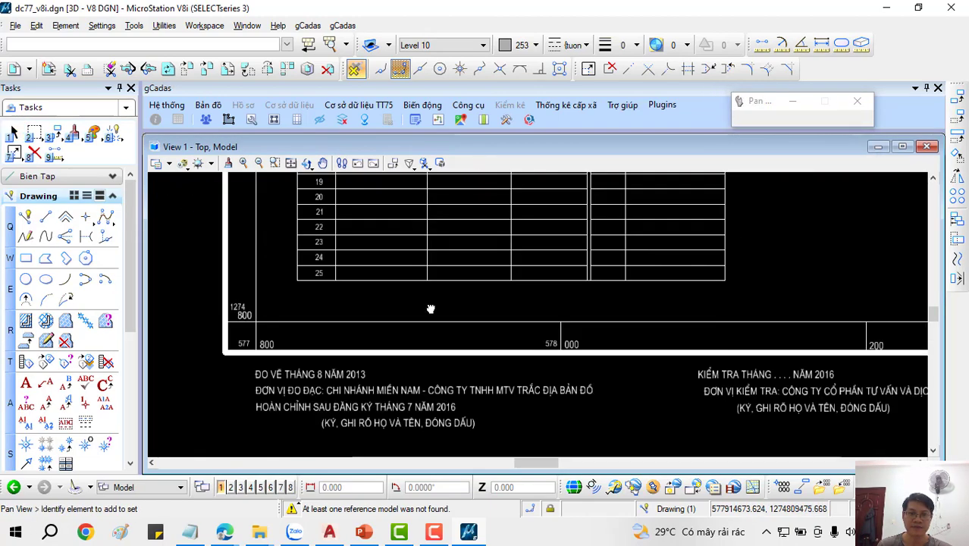
{"action": "scroll", "coordinate": [430, 309], "scroll_direction": "down", "scroll_amount": 3}
{"action": "middle_click_drag", "start_coordinate": [510, 347], "coordinate": [573, 363]}
{"action": "scroll", "coordinate": [586, 367], "scroll_direction": "up", "scroll_amount": 2}
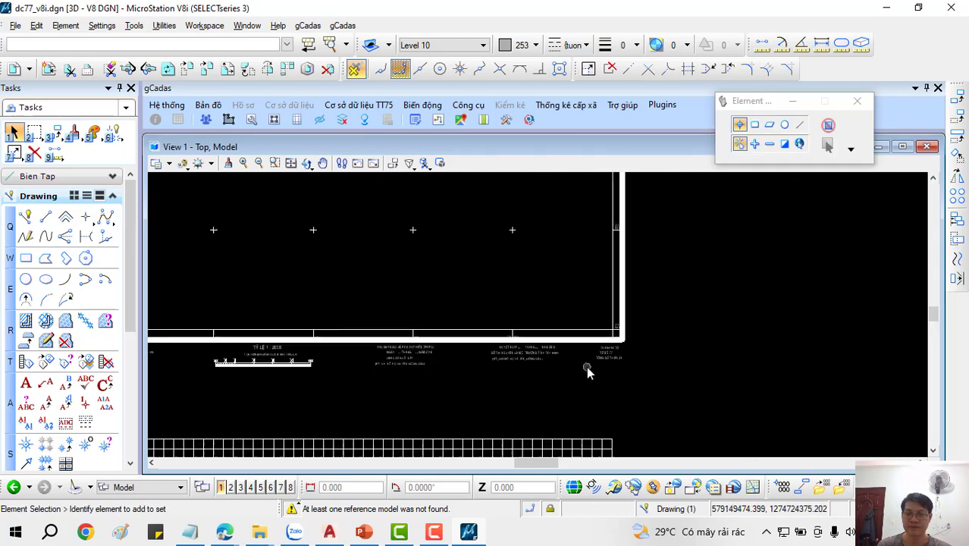
{"action": "scroll", "coordinate": [588, 368], "scroll_direction": "up", "scroll_amount": 1}
{"action": "scroll", "coordinate": [587, 368], "scroll_direction": "down", "scroll_amount": 3}
{"action": "scroll", "coordinate": [588, 368], "scroll_direction": "down", "scroll_amount": 2}
{"action": "middle_click_drag", "start_coordinate": [612, 326], "coordinate": [589, 307]}
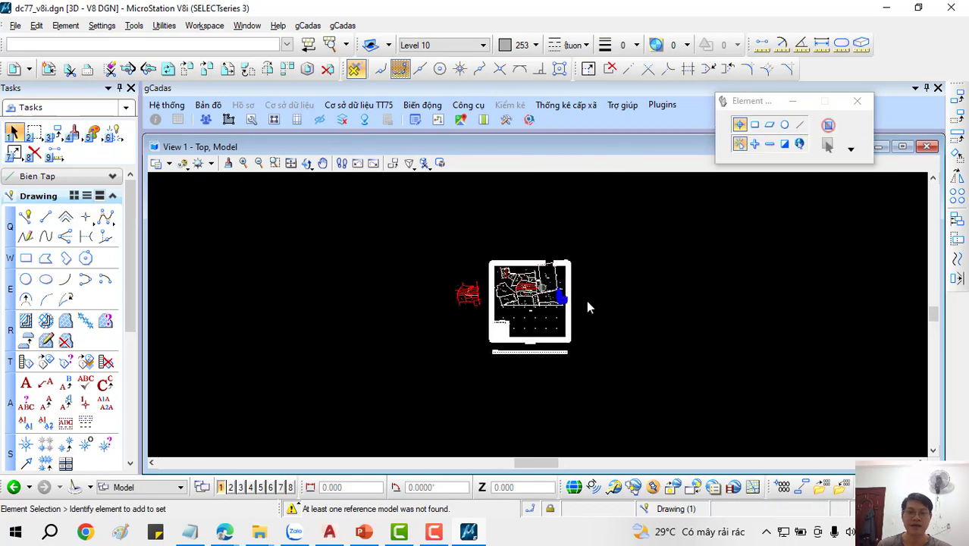
- Reopen dc77.dwg in Meters and view the parcel table and the text below it
{"action": "left_click", "coordinate": [22, 489]}
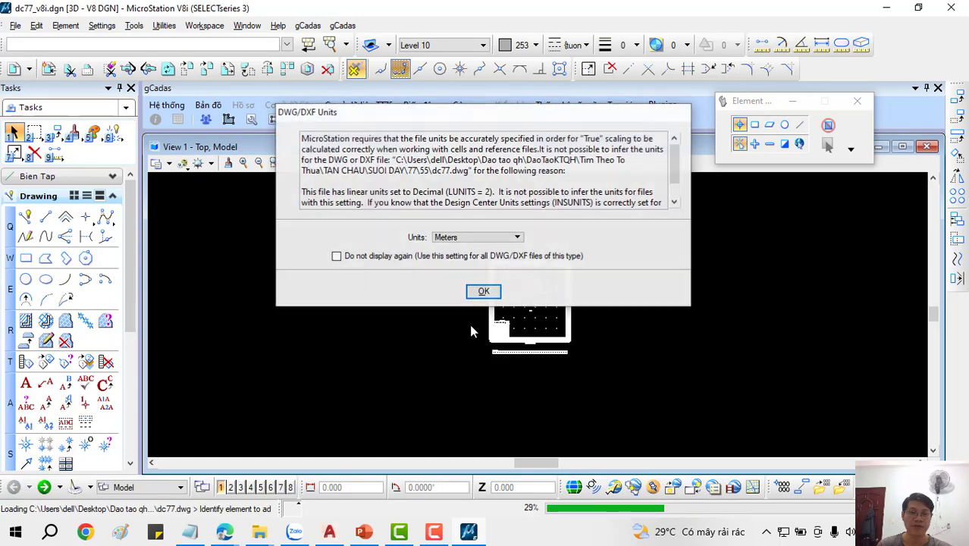
{"action": "left_click", "coordinate": [485, 296]}
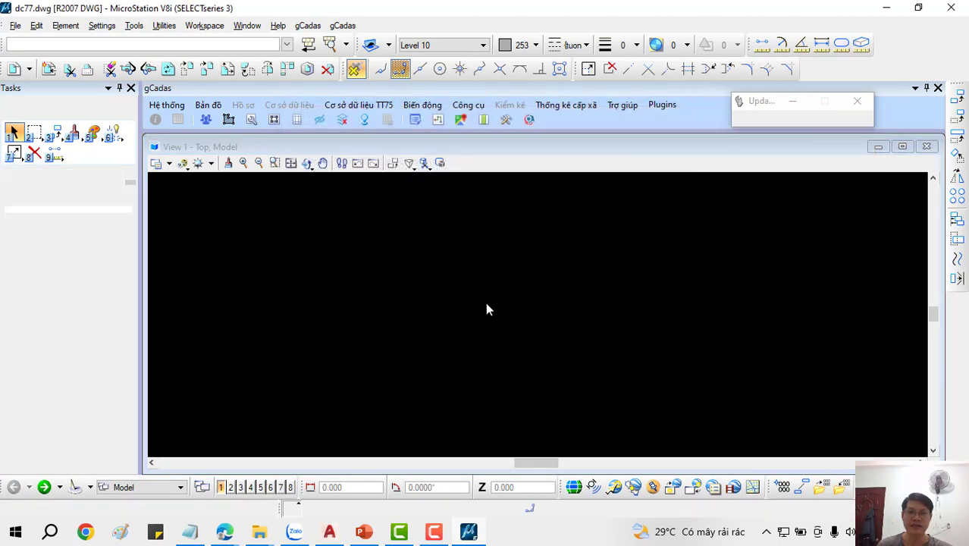
{"action": "scroll", "coordinate": [413, 406], "scroll_direction": "up", "scroll_amount": 2}
{"action": "scroll", "coordinate": [413, 405], "scroll_direction": "up", "scroll_amount": 3}
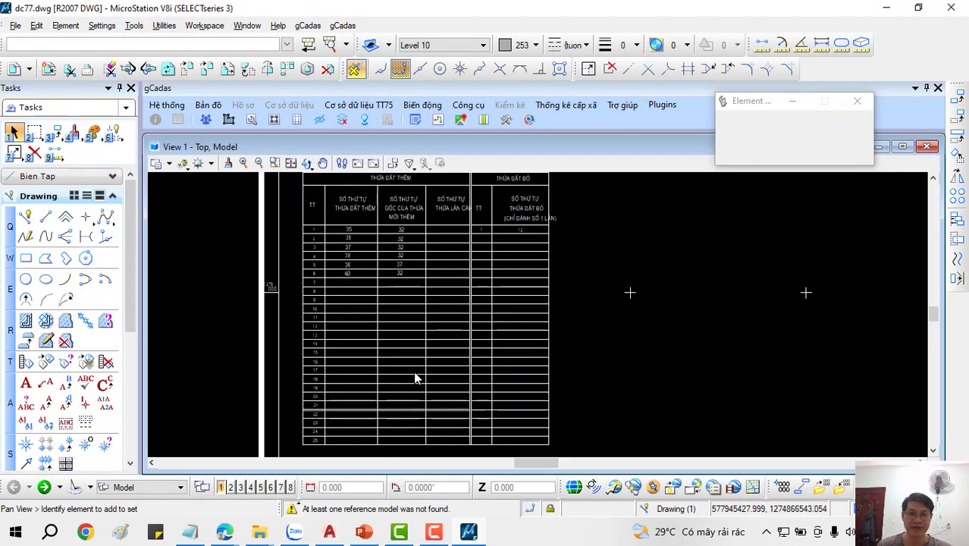
{"action": "middle_click_drag", "start_coordinate": [416, 375], "coordinate": [429, 253]}
{"action": "scroll", "coordinate": [428, 253], "scroll_direction": "up", "scroll_amount": 2}
{"action": "scroll", "coordinate": [596, 347], "scroll_direction": "down", "scroll_amount": 4}
{"action": "scroll", "coordinate": [531, 363], "scroll_direction": "down", "scroll_amount": 1}
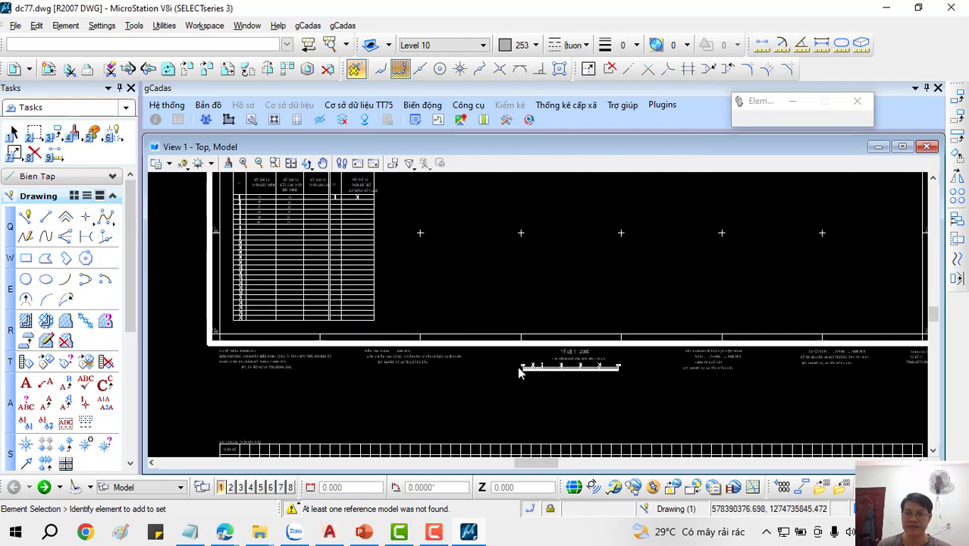
{"action": "scroll", "coordinate": [504, 398], "scroll_direction": "down", "scroll_amount": 2}
{"action": "scroll", "coordinate": [497, 402], "scroll_direction": "down", "scroll_amount": 2}
- Select the sheet border line and start a Save As of the drawing
{"action": "left_click", "coordinate": [495, 395]}
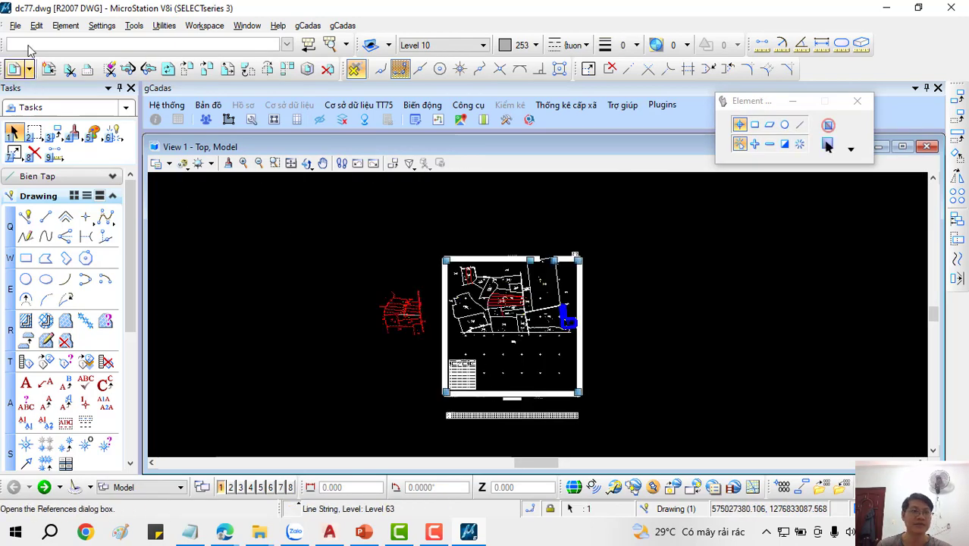
{"action": "left_click", "coordinate": [16, 25]}
{"action": "left_click", "coordinate": [53, 79]}
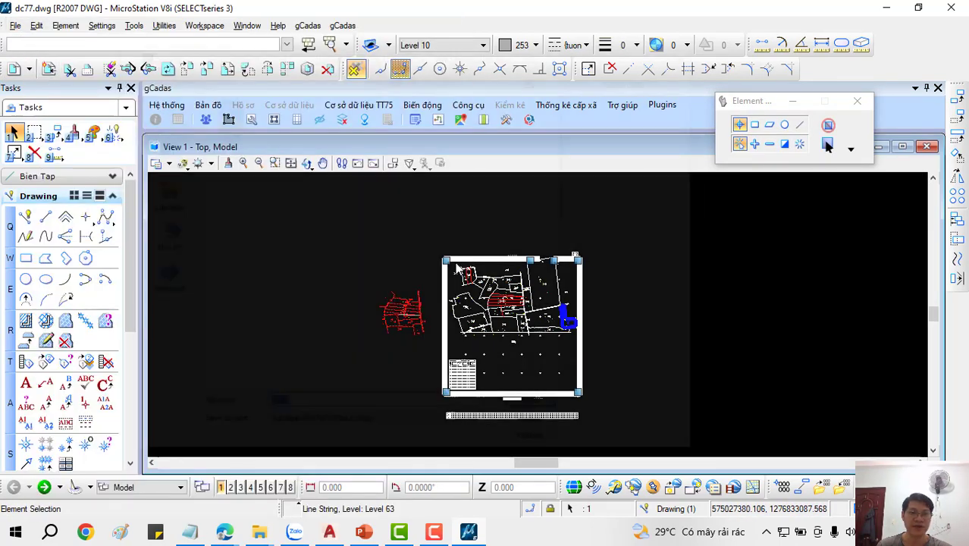
- Save the drawing as MicroStation V8 DGN file dc77_v8i111.dgn
{"action": "left_click", "coordinate": [319, 427]}
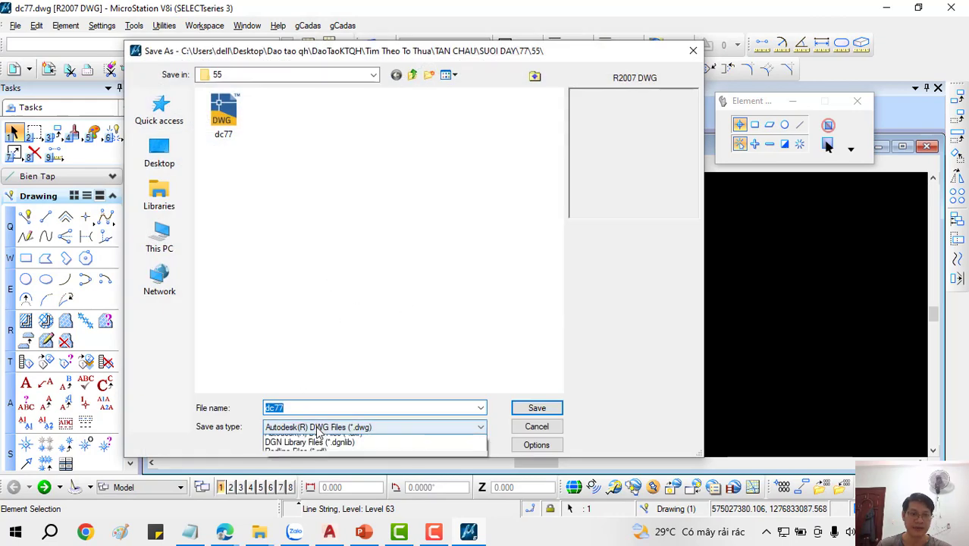
{"action": "left_click", "coordinate": [318, 445]}
{"action": "left_click", "coordinate": [282, 136]}
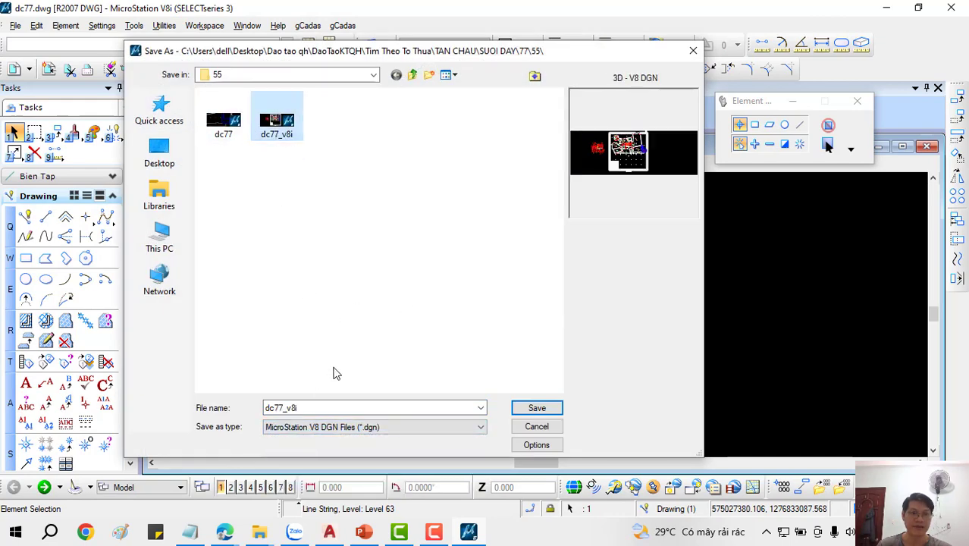
{"action": "double_click", "coordinate": [318, 408]}
{"action": "type", "text": "111"}
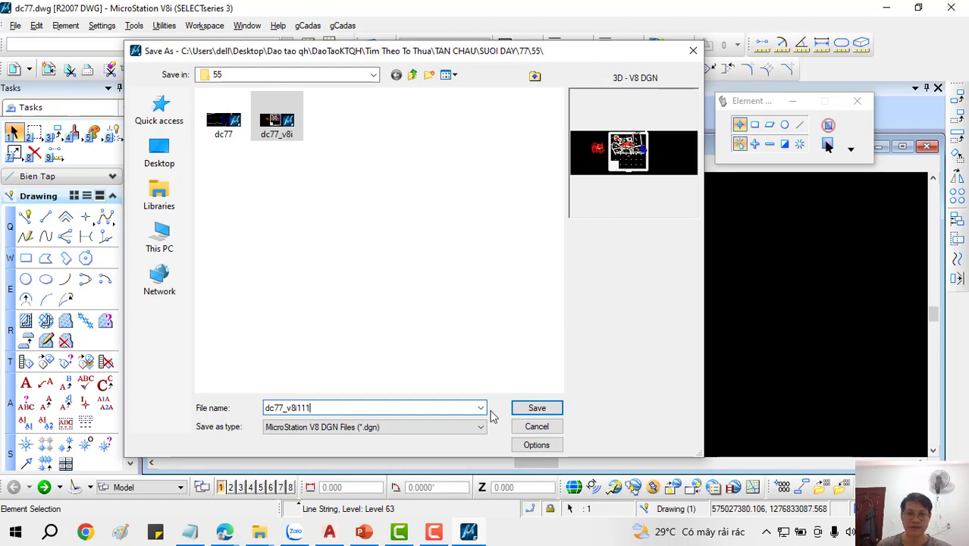
{"action": "left_click", "coordinate": [536, 409]}
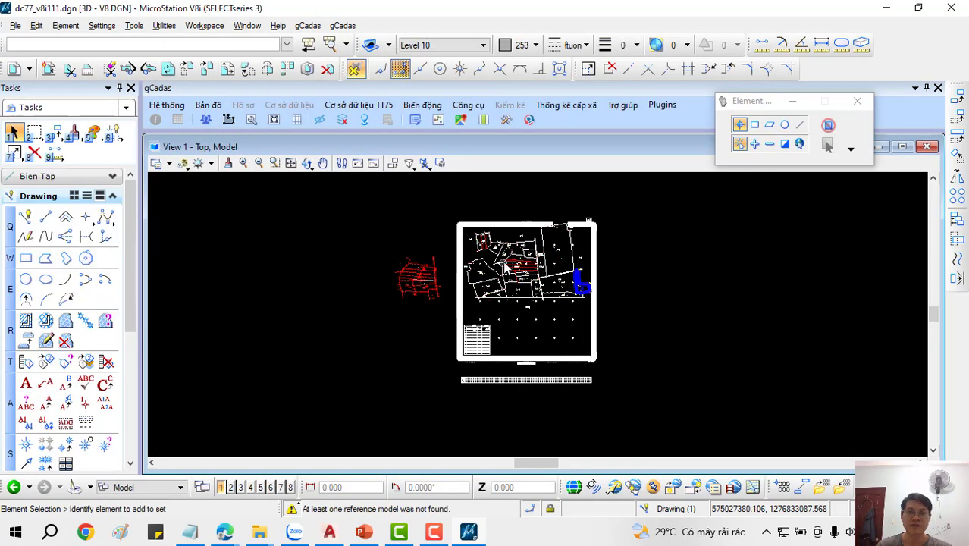
{"action": "scroll", "coordinate": [474, 220], "scroll_direction": "up", "scroll_amount": 2}
{"action": "scroll", "coordinate": [499, 326], "scroll_direction": "up", "scroll_amount": 2}
{"action": "scroll", "coordinate": [384, 305], "scroll_direction": "up", "scroll_amount": 2}
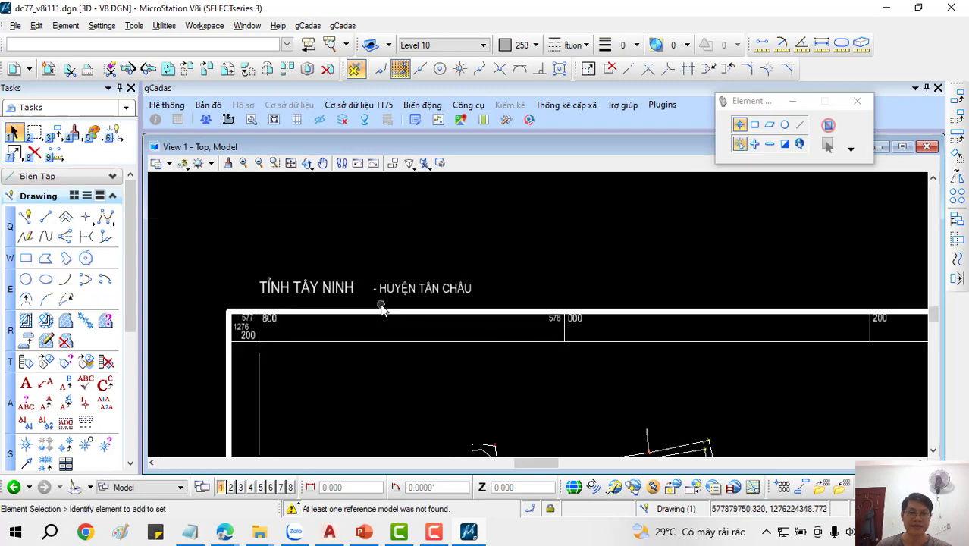
{"action": "scroll", "coordinate": [512, 392], "scroll_direction": "down", "scroll_amount": 6}
{"action": "scroll", "coordinate": [512, 392], "scroll_direction": "up", "scroll_amount": 3}
{"action": "scroll", "coordinate": [404, 391], "scroll_direction": "up", "scroll_amount": 2}
{"action": "scroll", "coordinate": [404, 390], "scroll_direction": "down", "scroll_amount": 5}
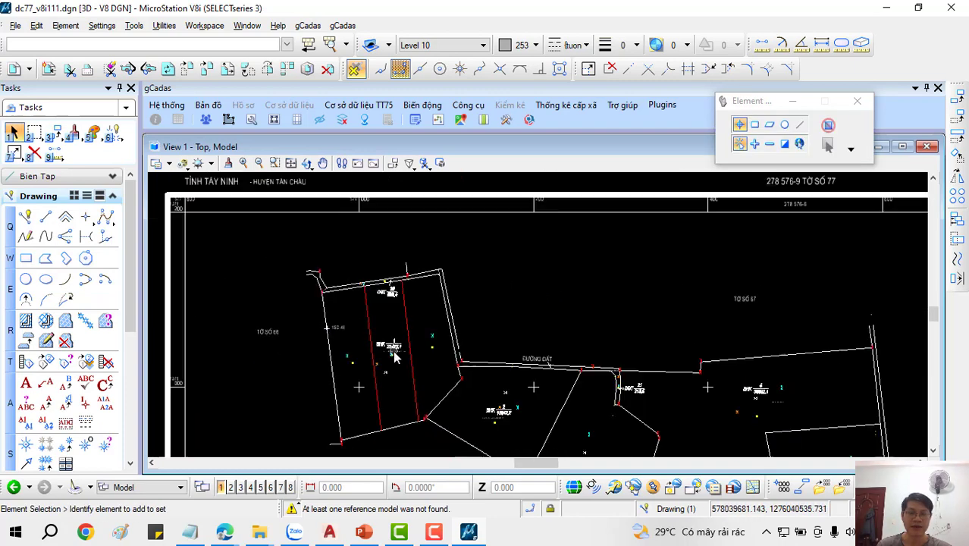
{"action": "scroll", "coordinate": [500, 387], "scroll_direction": "down", "scroll_amount": 2}
{"action": "middle_click_drag", "start_coordinate": [501, 387], "coordinate": [499, 303]}
{"action": "scroll", "coordinate": [501, 311], "scroll_direction": "up", "scroll_amount": 4}
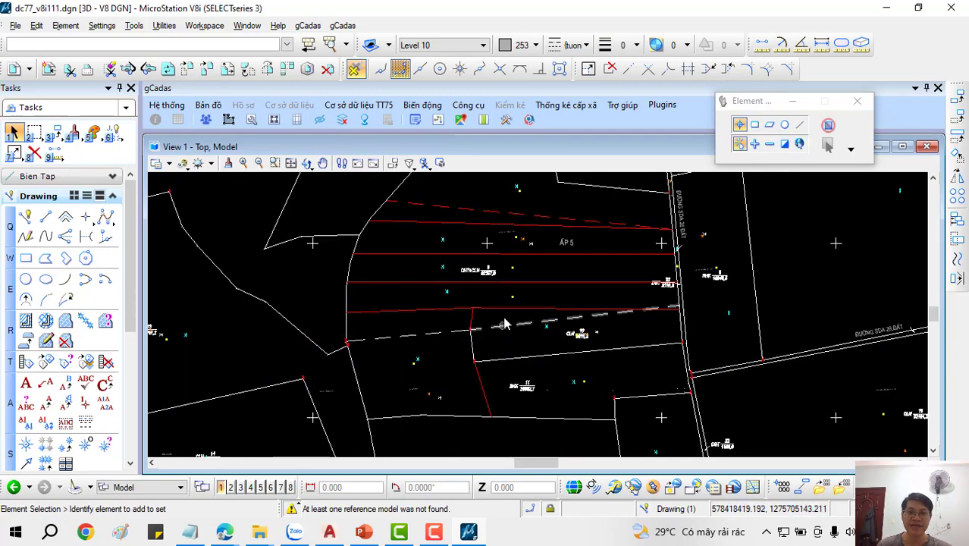
{"action": "scroll", "coordinate": [497, 307], "scroll_direction": "up", "scroll_amount": 2}
{"action": "scroll", "coordinate": [478, 254], "scroll_direction": "up", "scroll_amount": 4}
{"action": "scroll", "coordinate": [476, 254], "scroll_direction": "down", "scroll_amount": 4}
{"action": "scroll", "coordinate": [485, 278], "scroll_direction": "down", "scroll_amount": 2}
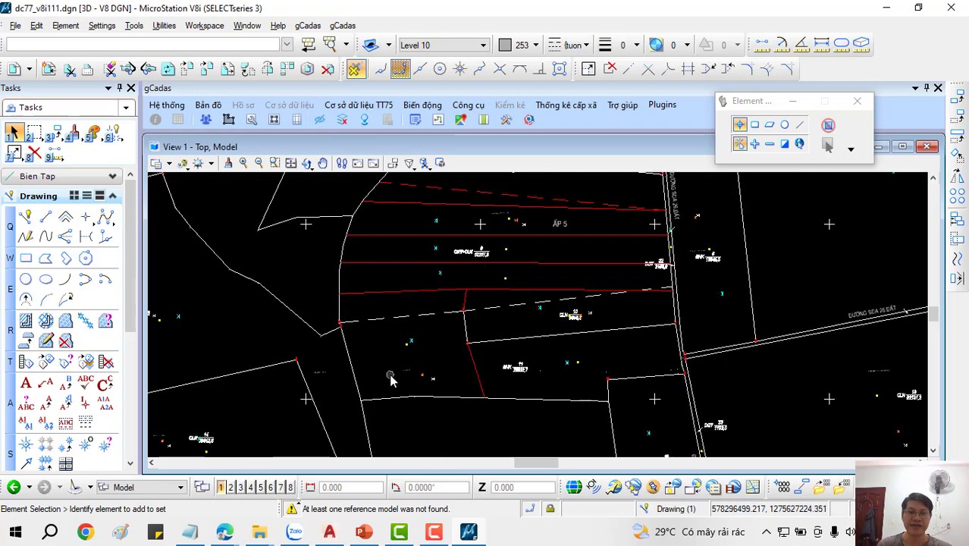
{"action": "middle_click_drag", "start_coordinate": [391, 378], "coordinate": [523, 289]}
{"action": "scroll", "coordinate": [485, 281], "scroll_direction": "up", "scroll_amount": 3}
{"action": "scroll", "coordinate": [372, 266], "scroll_direction": "down", "scroll_amount": 4}
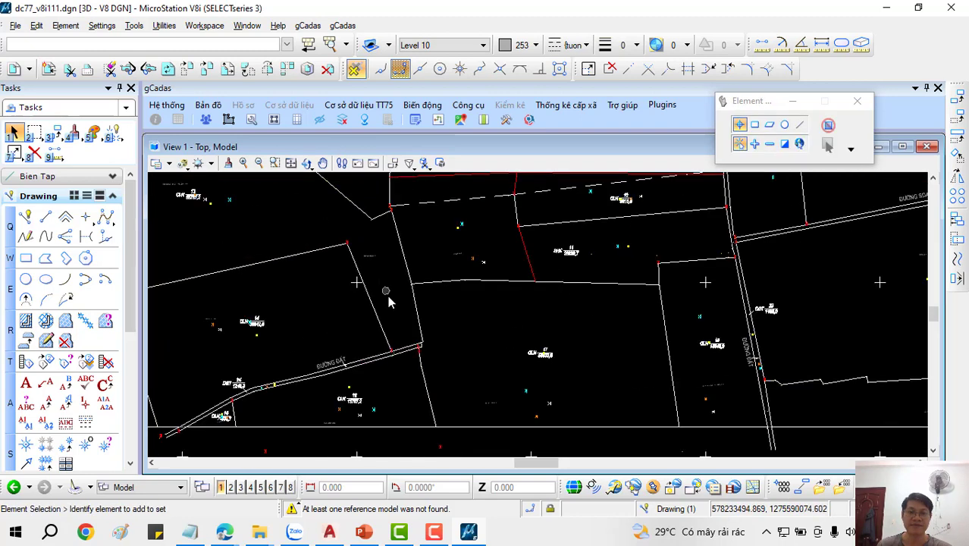
{"action": "scroll", "coordinate": [390, 308], "scroll_direction": "down", "scroll_amount": 2}
{"action": "scroll", "coordinate": [393, 341], "scroll_direction": "down", "scroll_amount": 1}
{"action": "middle_click_drag", "start_coordinate": [392, 359], "coordinate": [450, 374]}
{"action": "scroll", "coordinate": [447, 353], "scroll_direction": "up", "scroll_amount": 2}
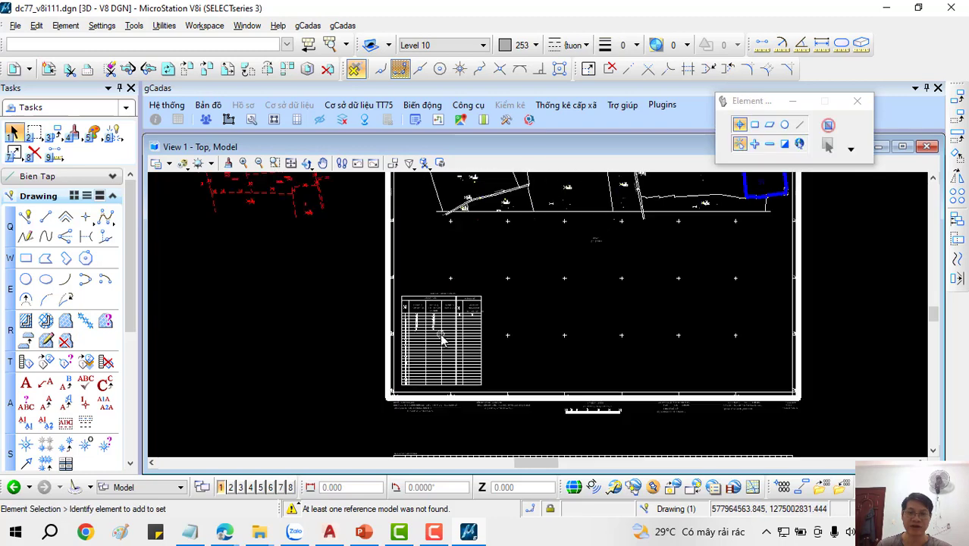
{"action": "scroll", "coordinate": [443, 339], "scroll_direction": "up", "scroll_amount": 5}
{"action": "scroll", "coordinate": [442, 339], "scroll_direction": "down", "scroll_amount": 5}
{"action": "middle_click_drag", "start_coordinate": [448, 342], "coordinate": [470, 349]}
{"action": "scroll", "coordinate": [541, 354], "scroll_direction": "up", "scroll_amount": 1}
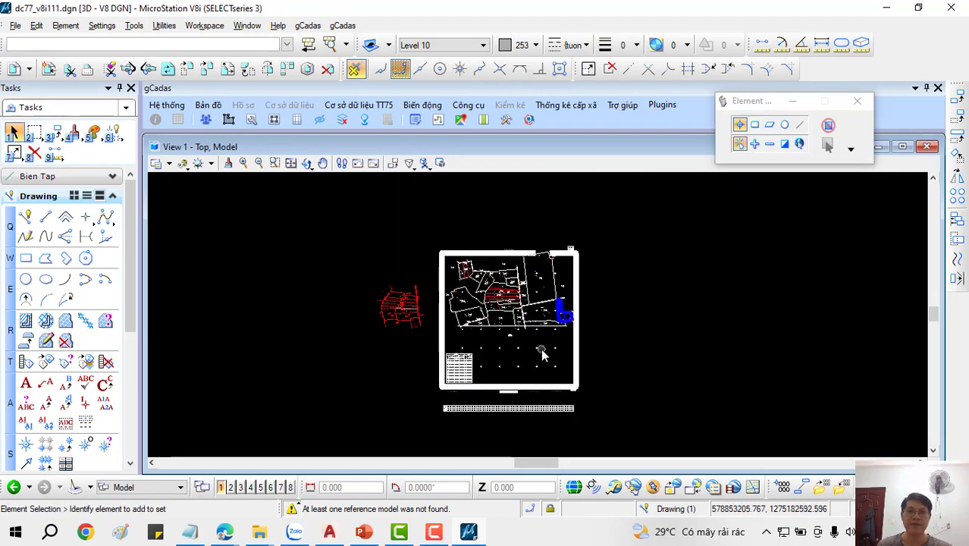